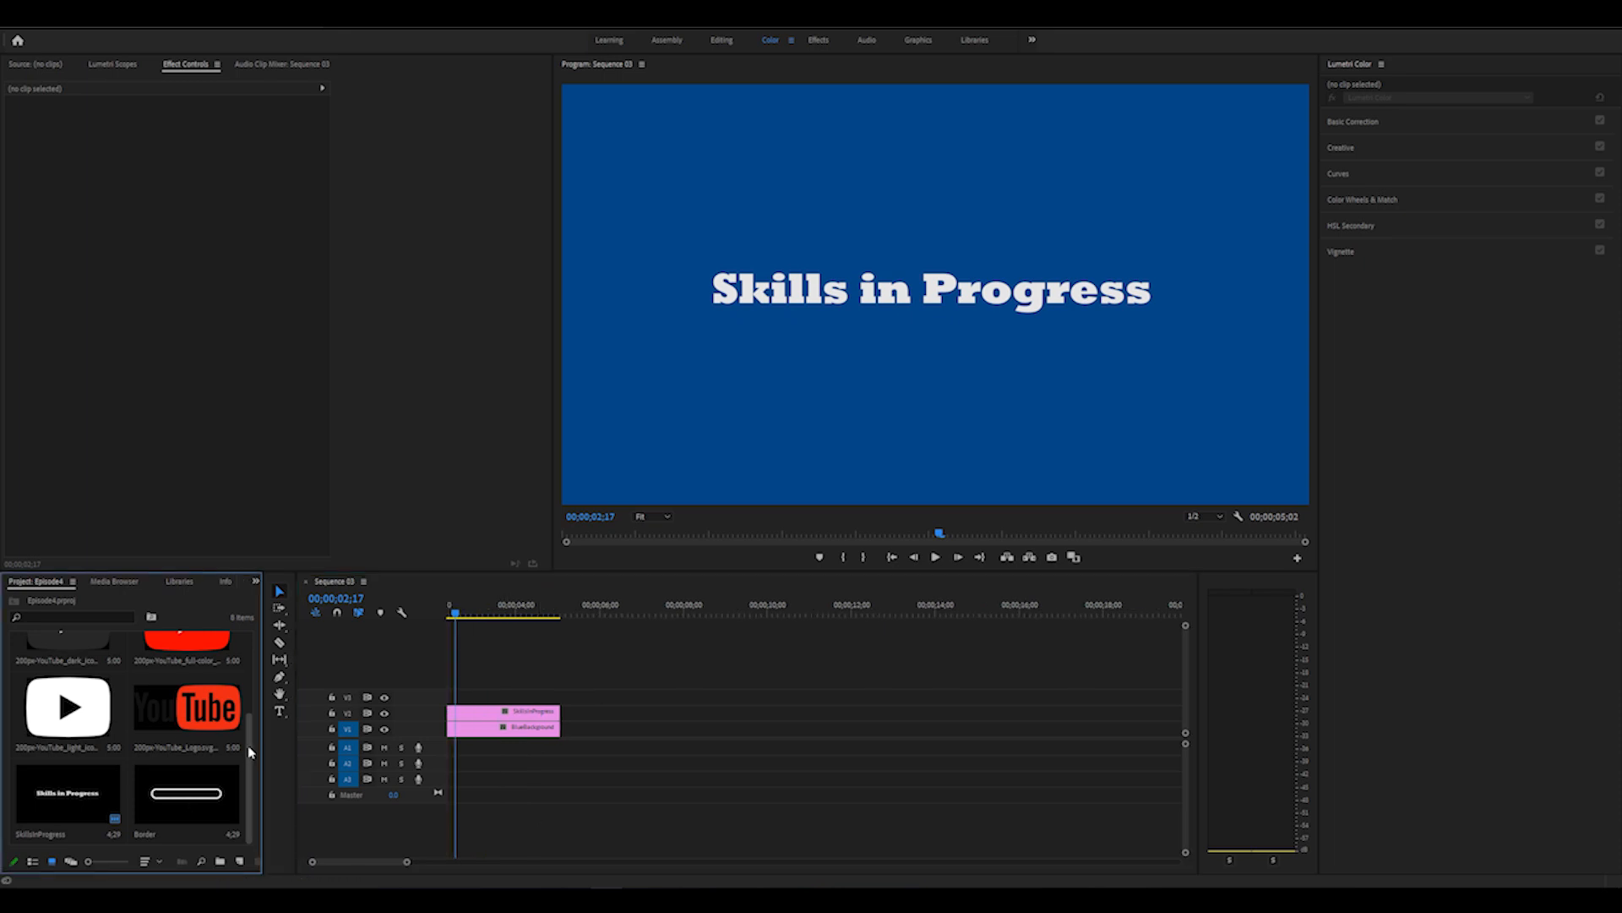
Place the Border title from the project on track V3 above the SkillsInProgress title
left_click_drag(250, 752, 251, 661)
scroll(51, 677, "down", 3)
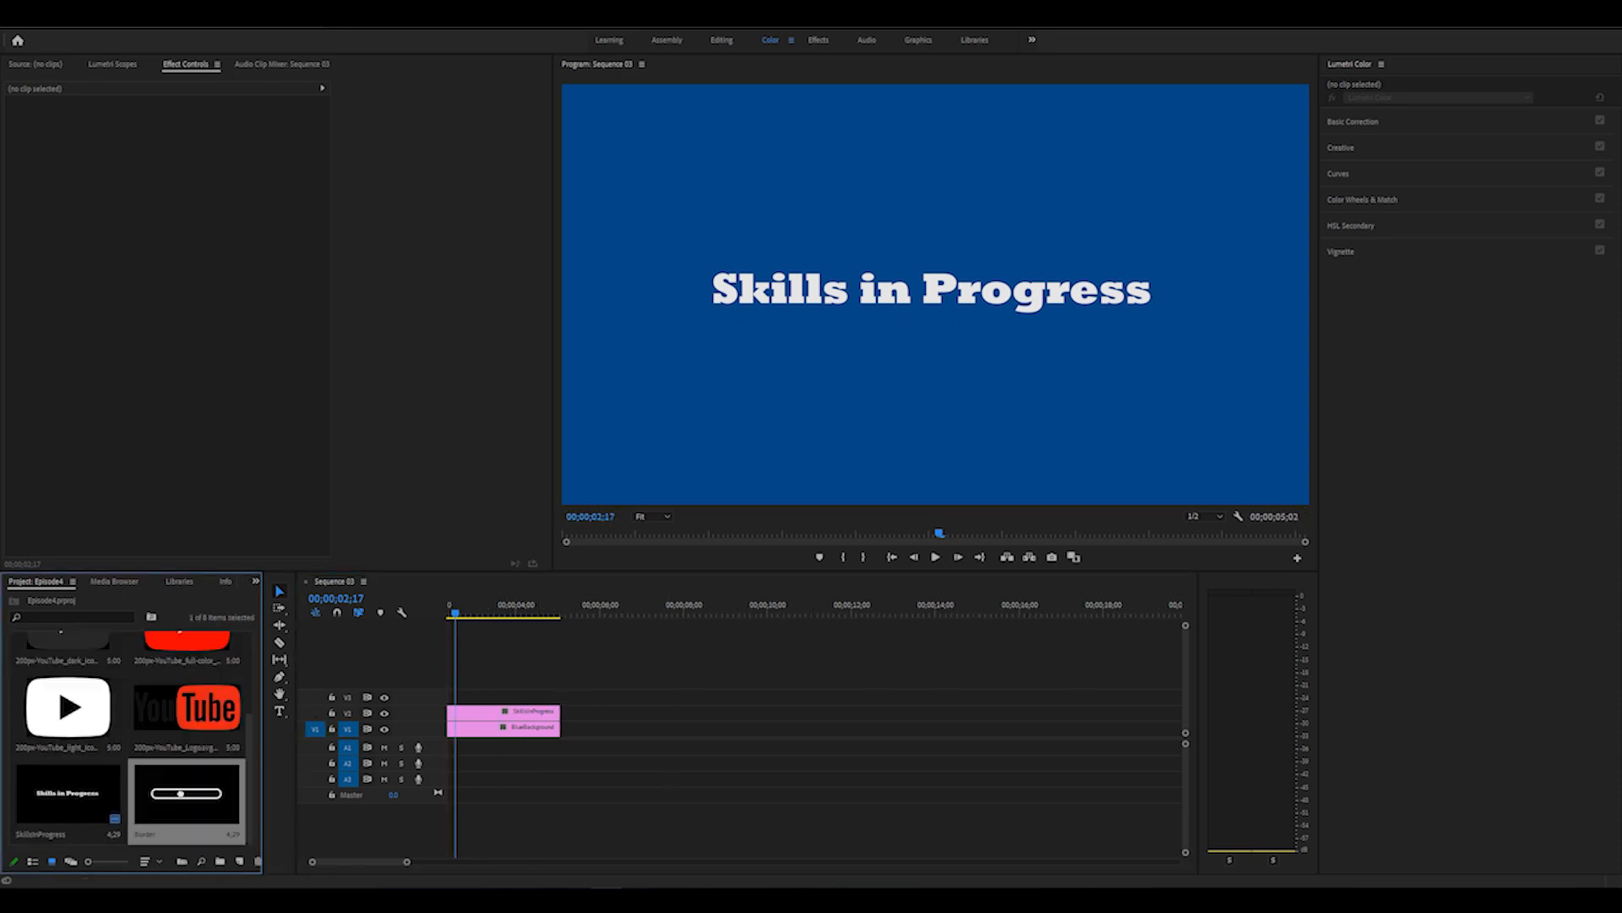
left_click_drag(186, 794, 461, 697)
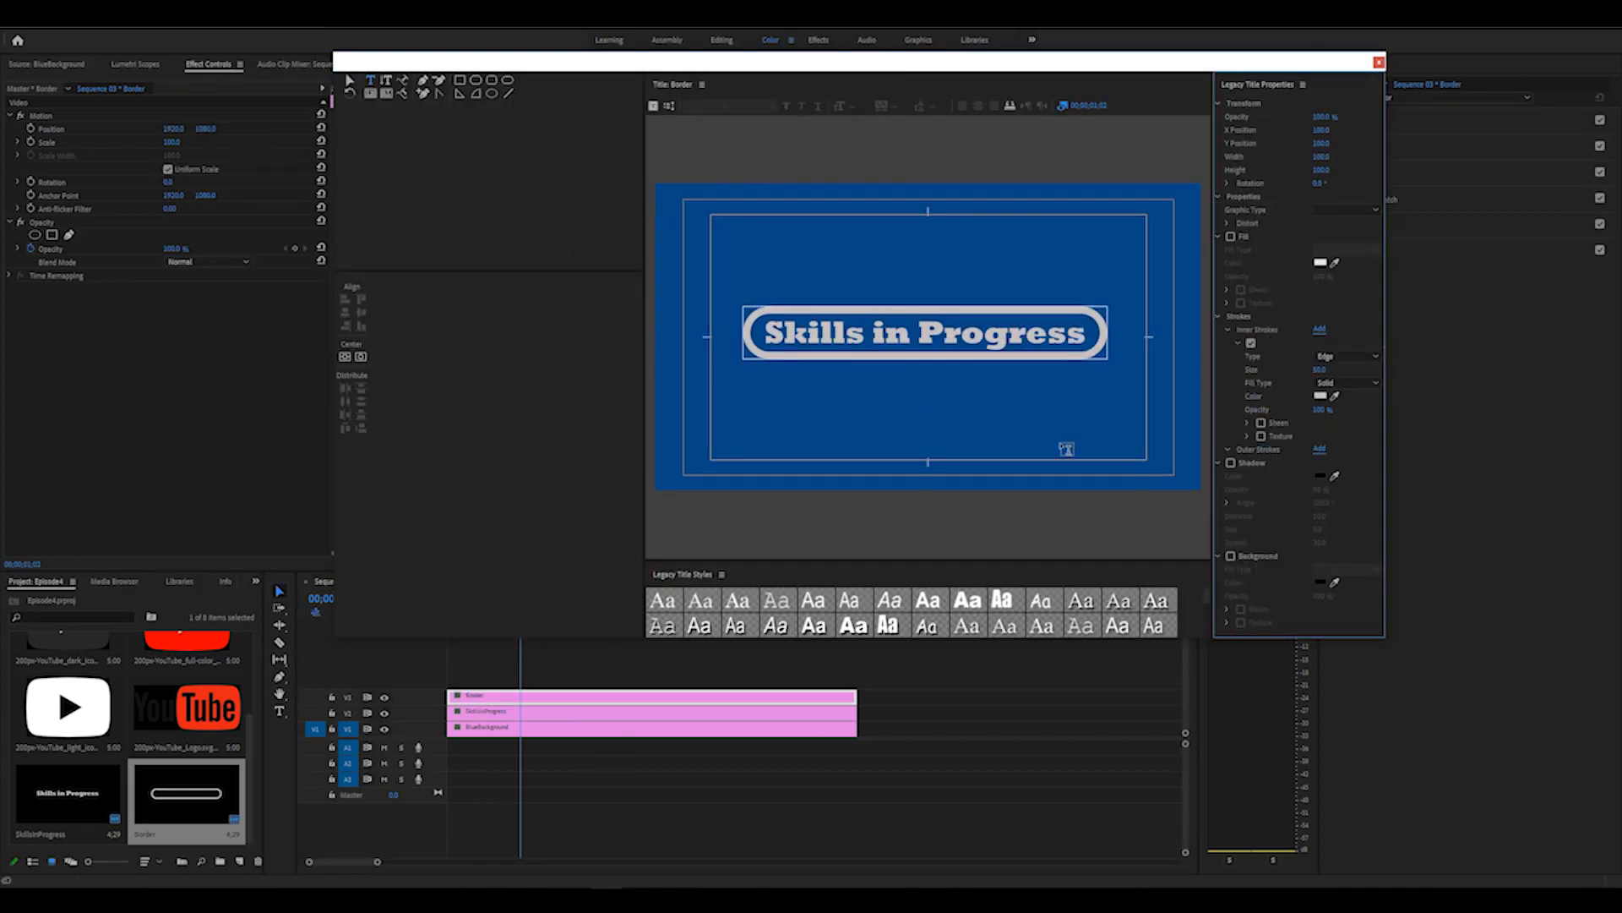
Cut the Transparent Video timecode clip on V4 at 00;00;03;11 and open the clip's options
left_click(692, 615)
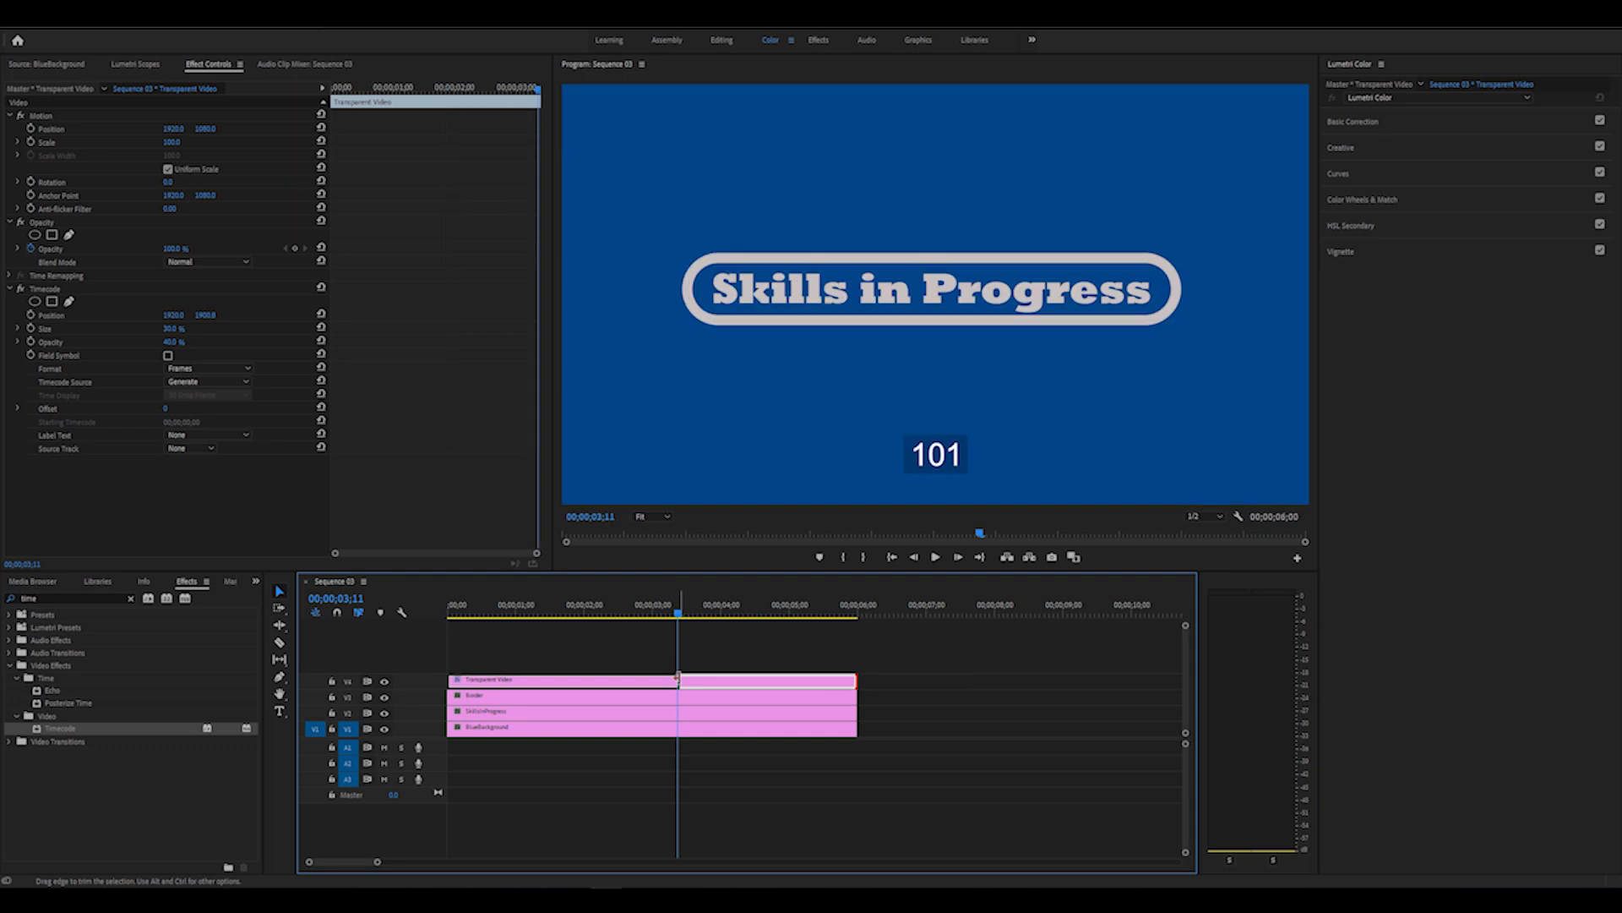
right_click(677, 679)
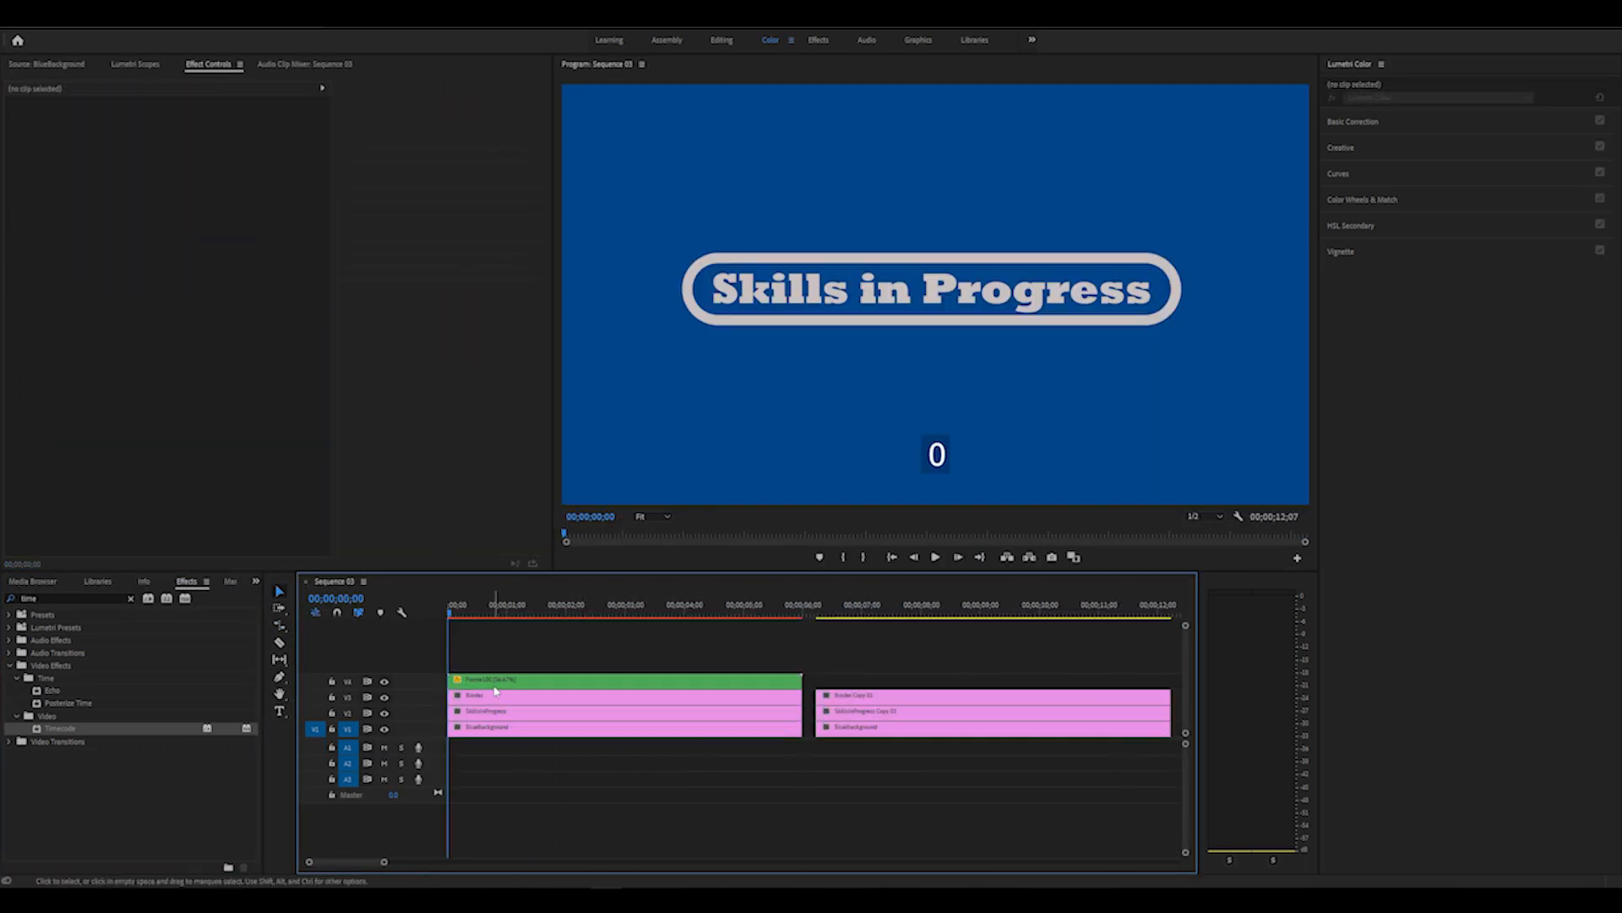
Mask the SkillsInProgress title with a slanted rectangle and keyframe the mask path to reveal the text from left to right
left_click(710, 709)
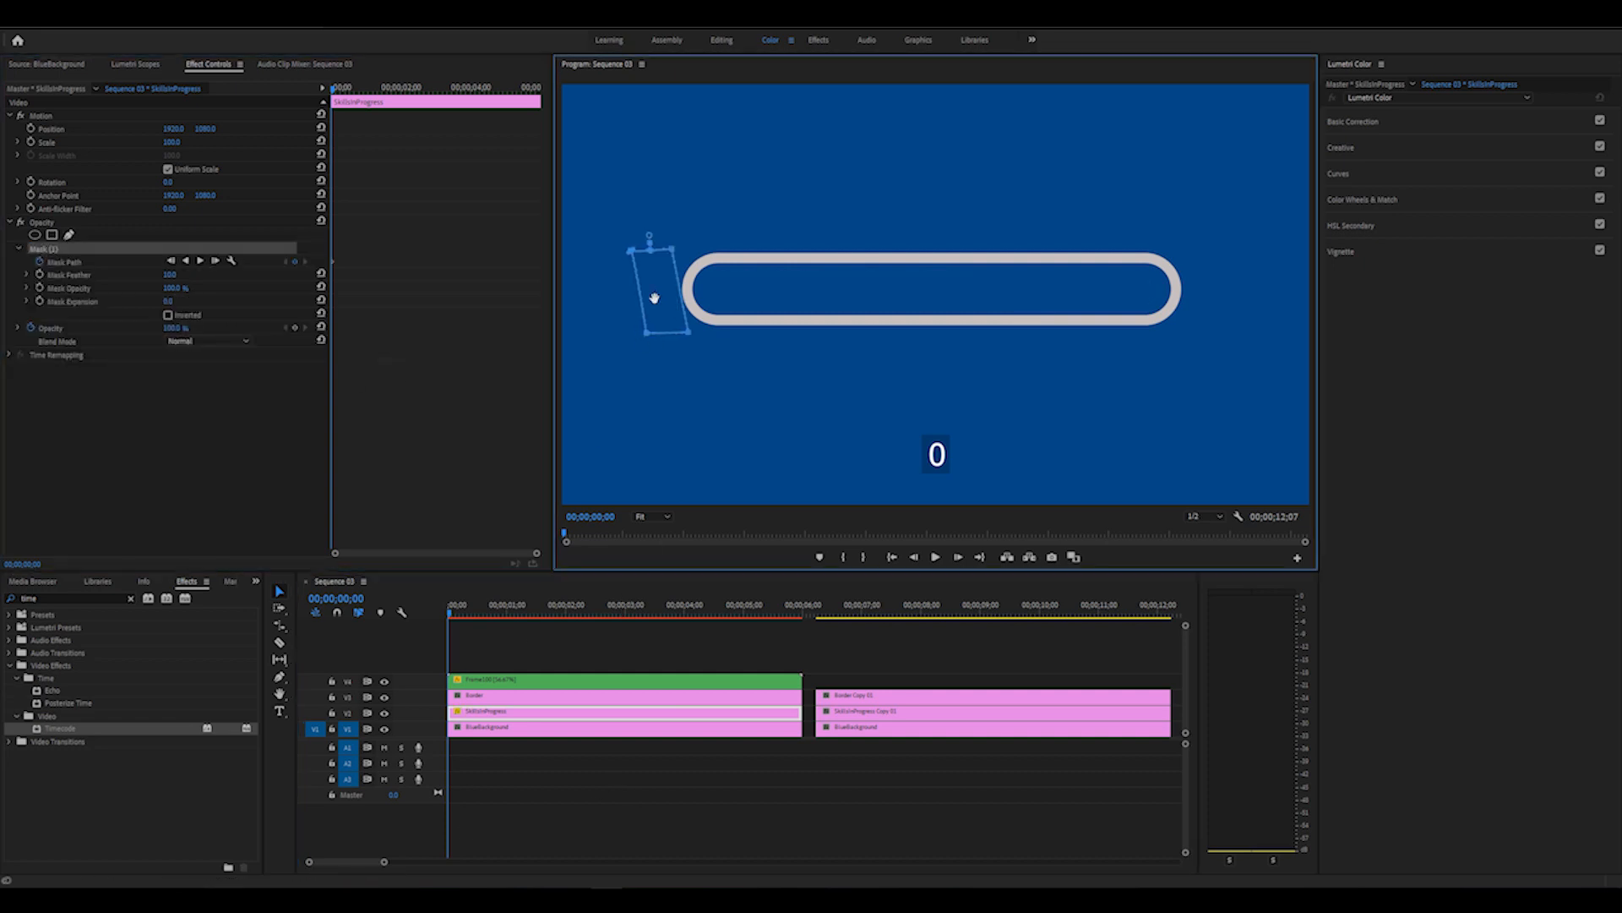
left_click(537, 618)
left_click(551, 614)
left_click_drag(785, 292, 663, 293)
left_click(607, 614)
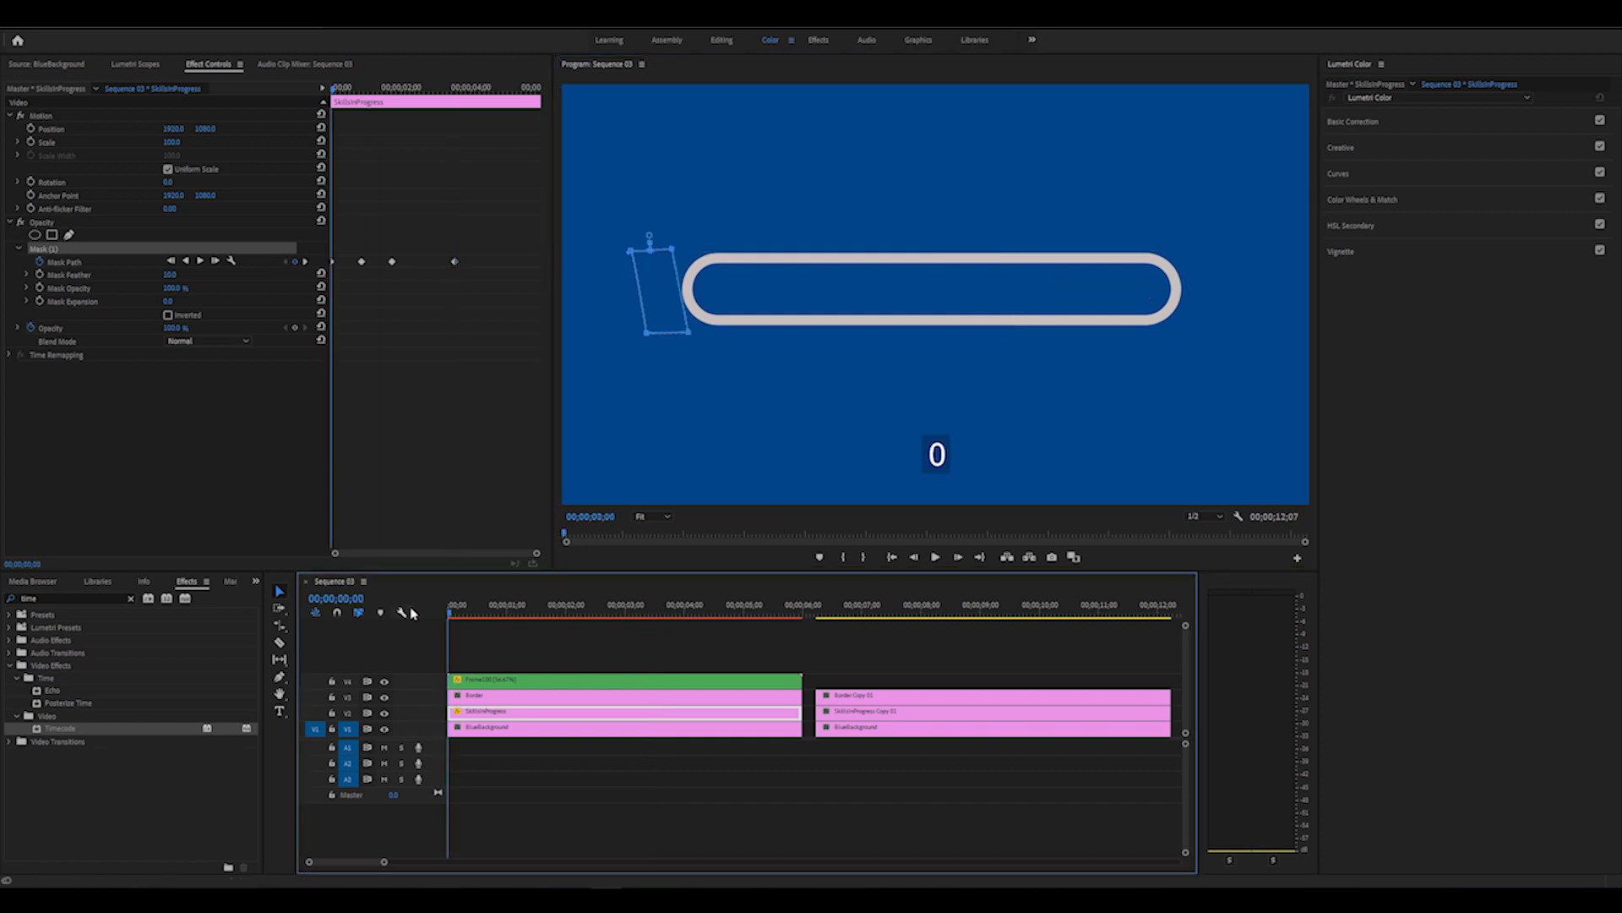
left_click(662, 616)
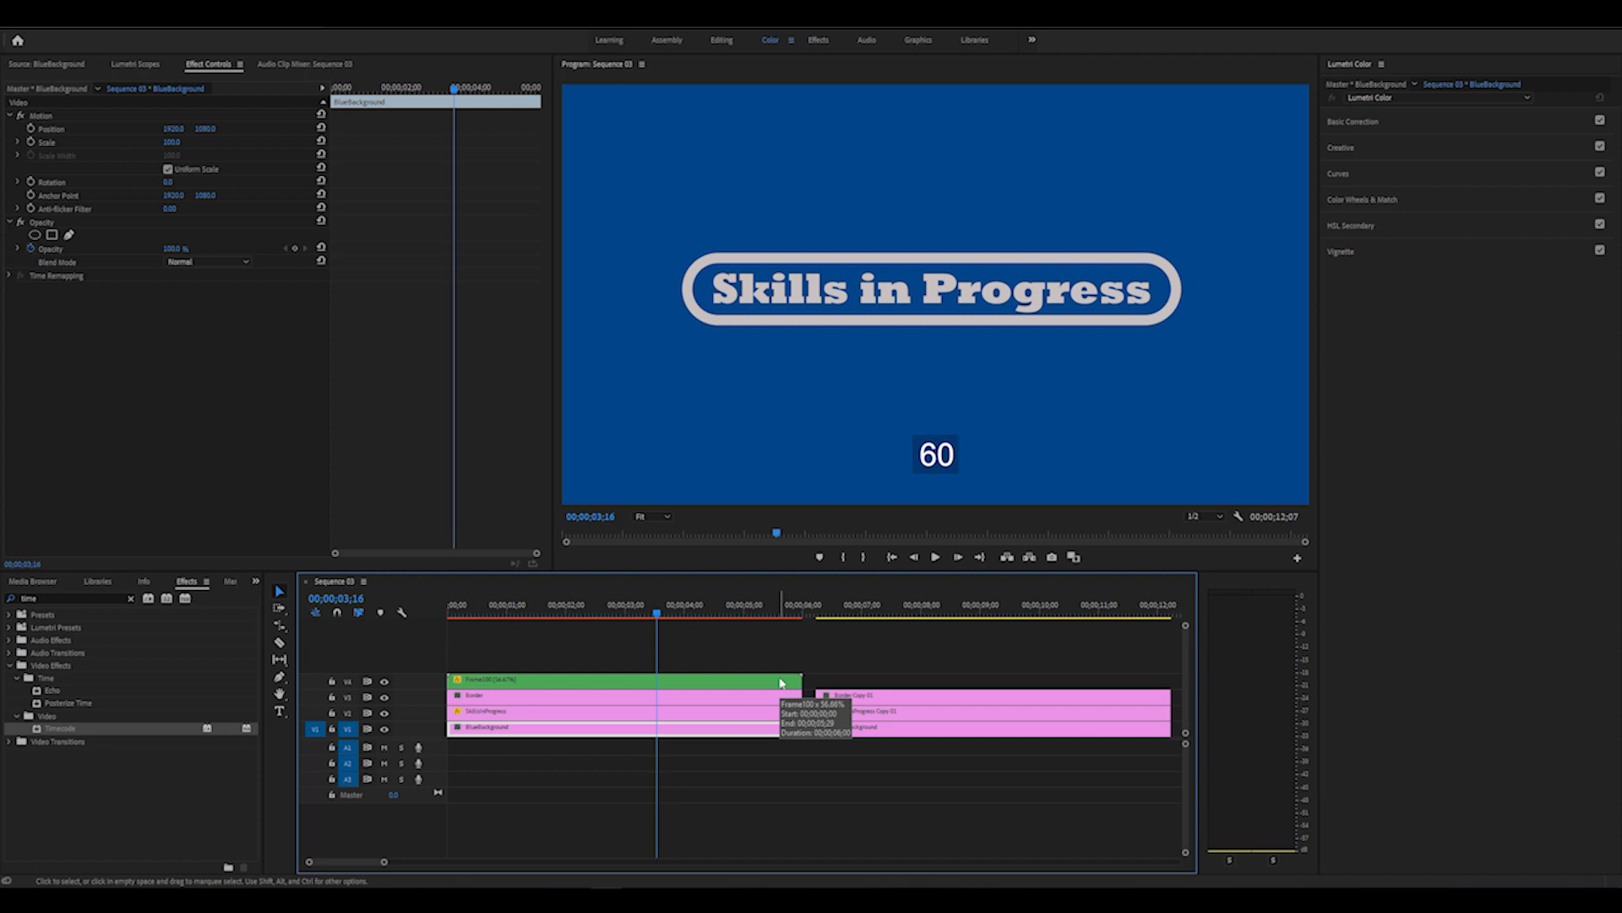
Keyframe the SkillsInProgress title's scale from 00;00;03;16 so the text grows past the border, and preview the motion
double_click(781, 695)
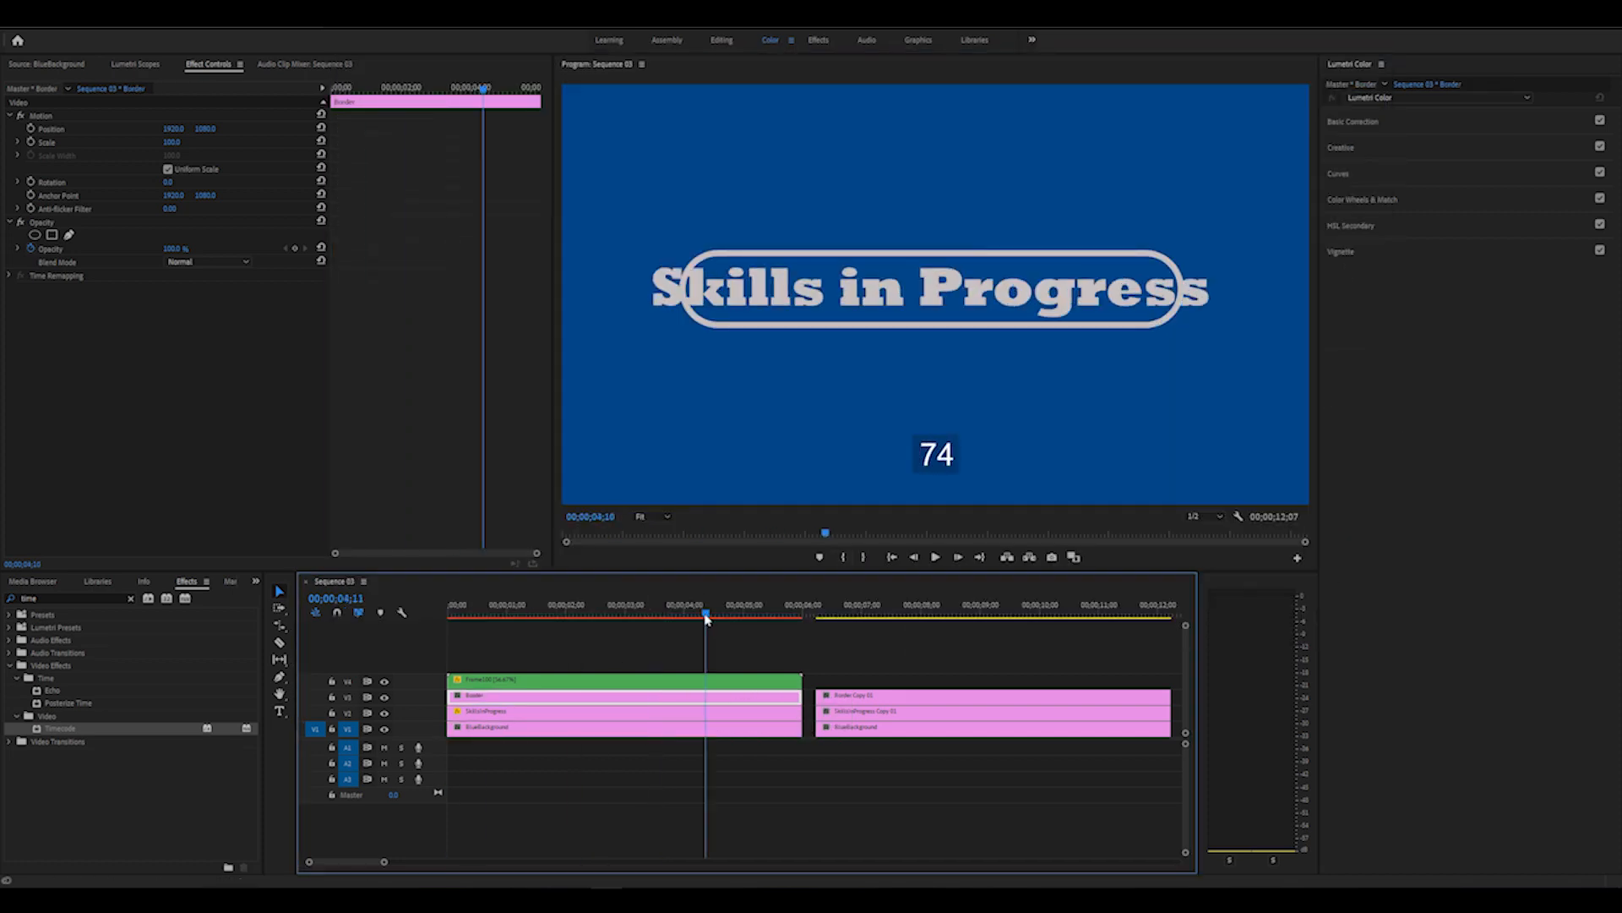
mouse_move(707, 614)
left_mouse_down()
mouse_move(659, 614)
mouse_move(715, 614)
left_mouse_up()
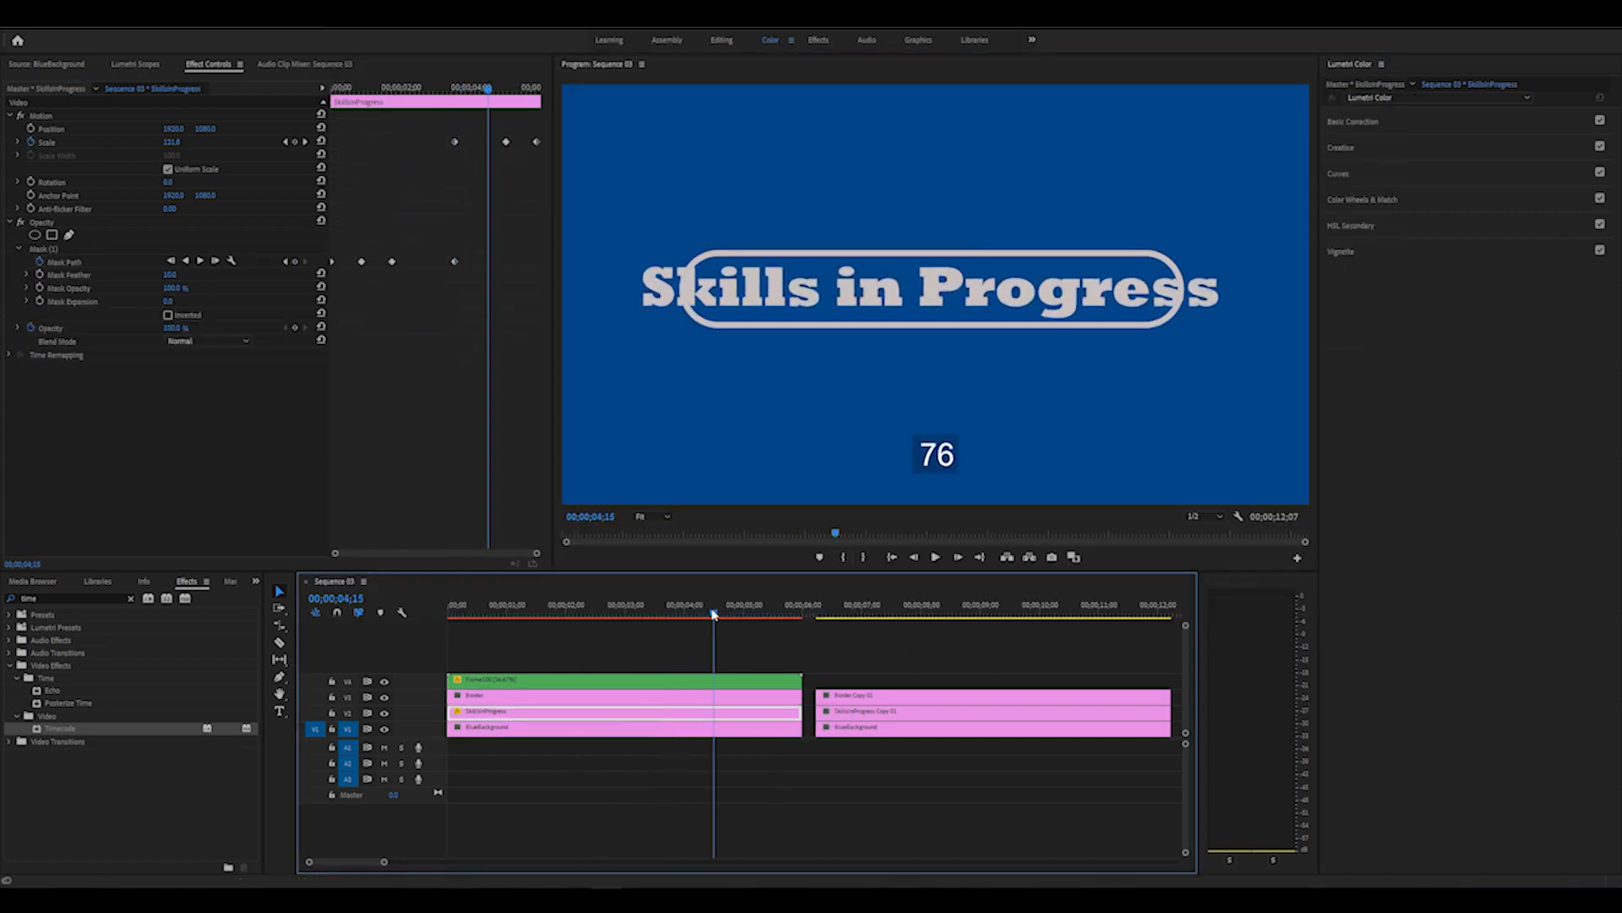
left_click(655, 794)
key("Home")
key("space")
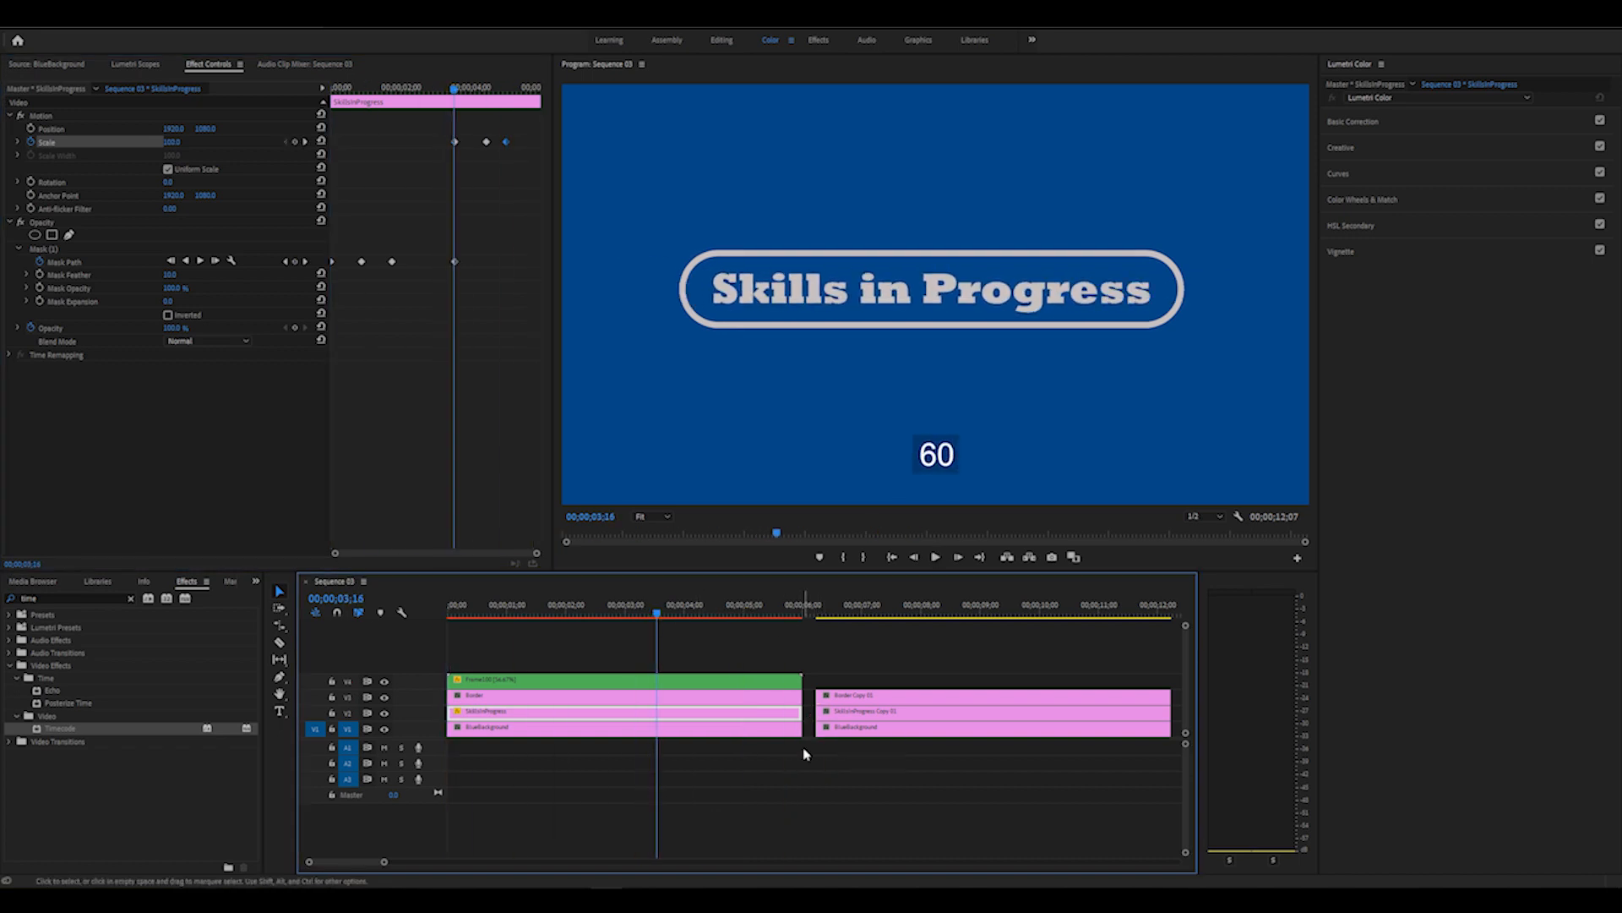
scroll(651, 659, "up", 2)
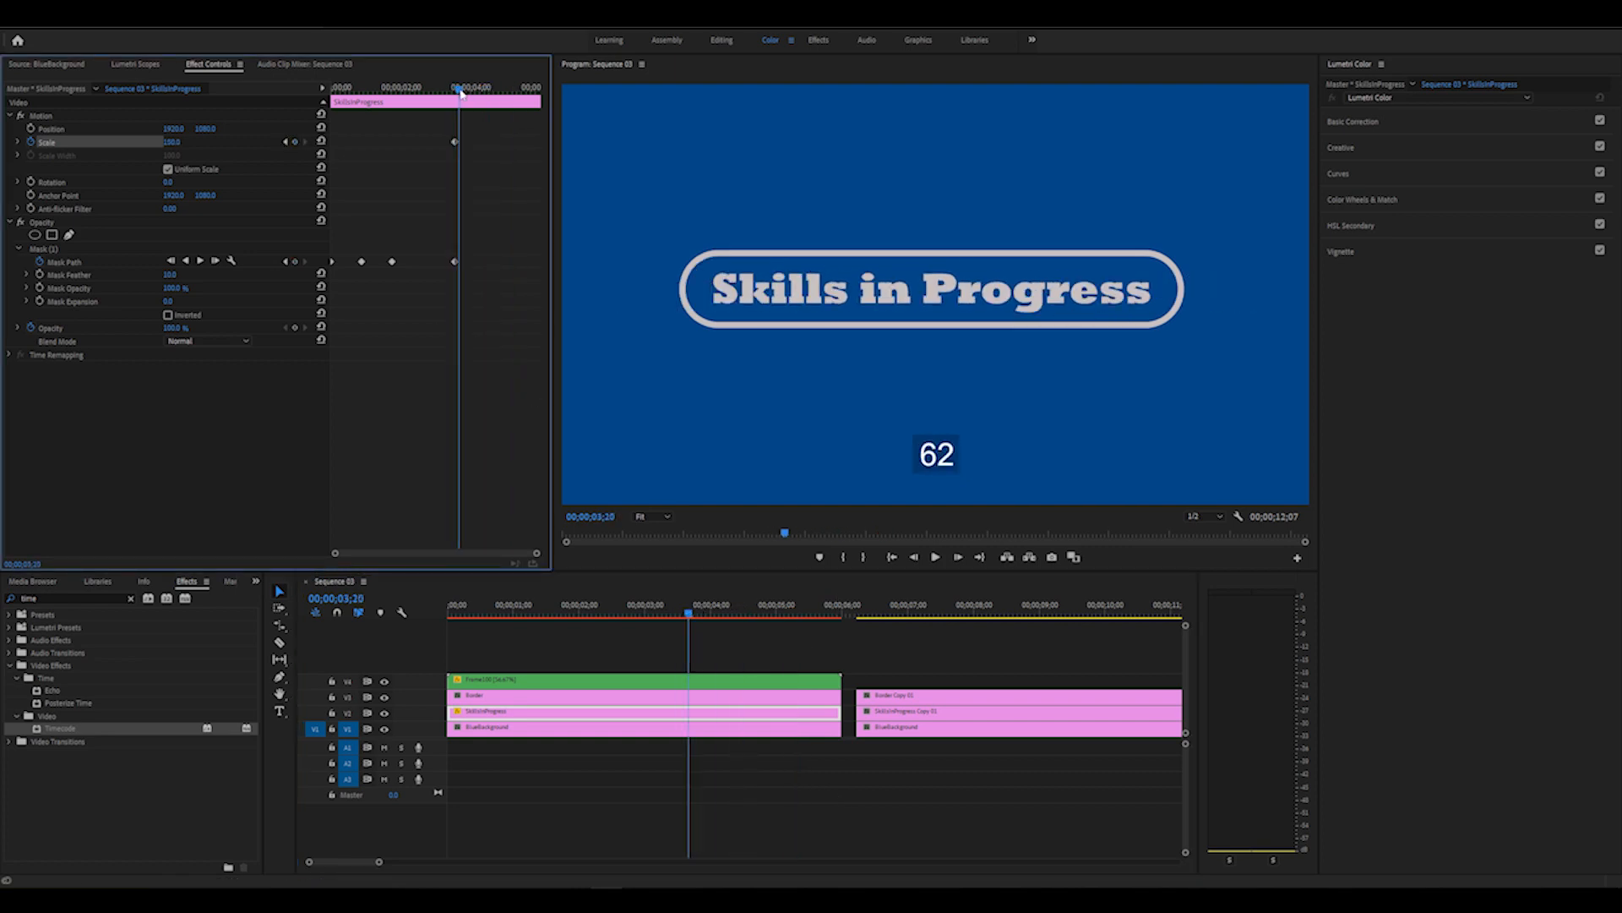
Trim the first three title clips to end at 00;00;04;18 and move the second BlueBackground clip out of the way
left_click(755, 615)
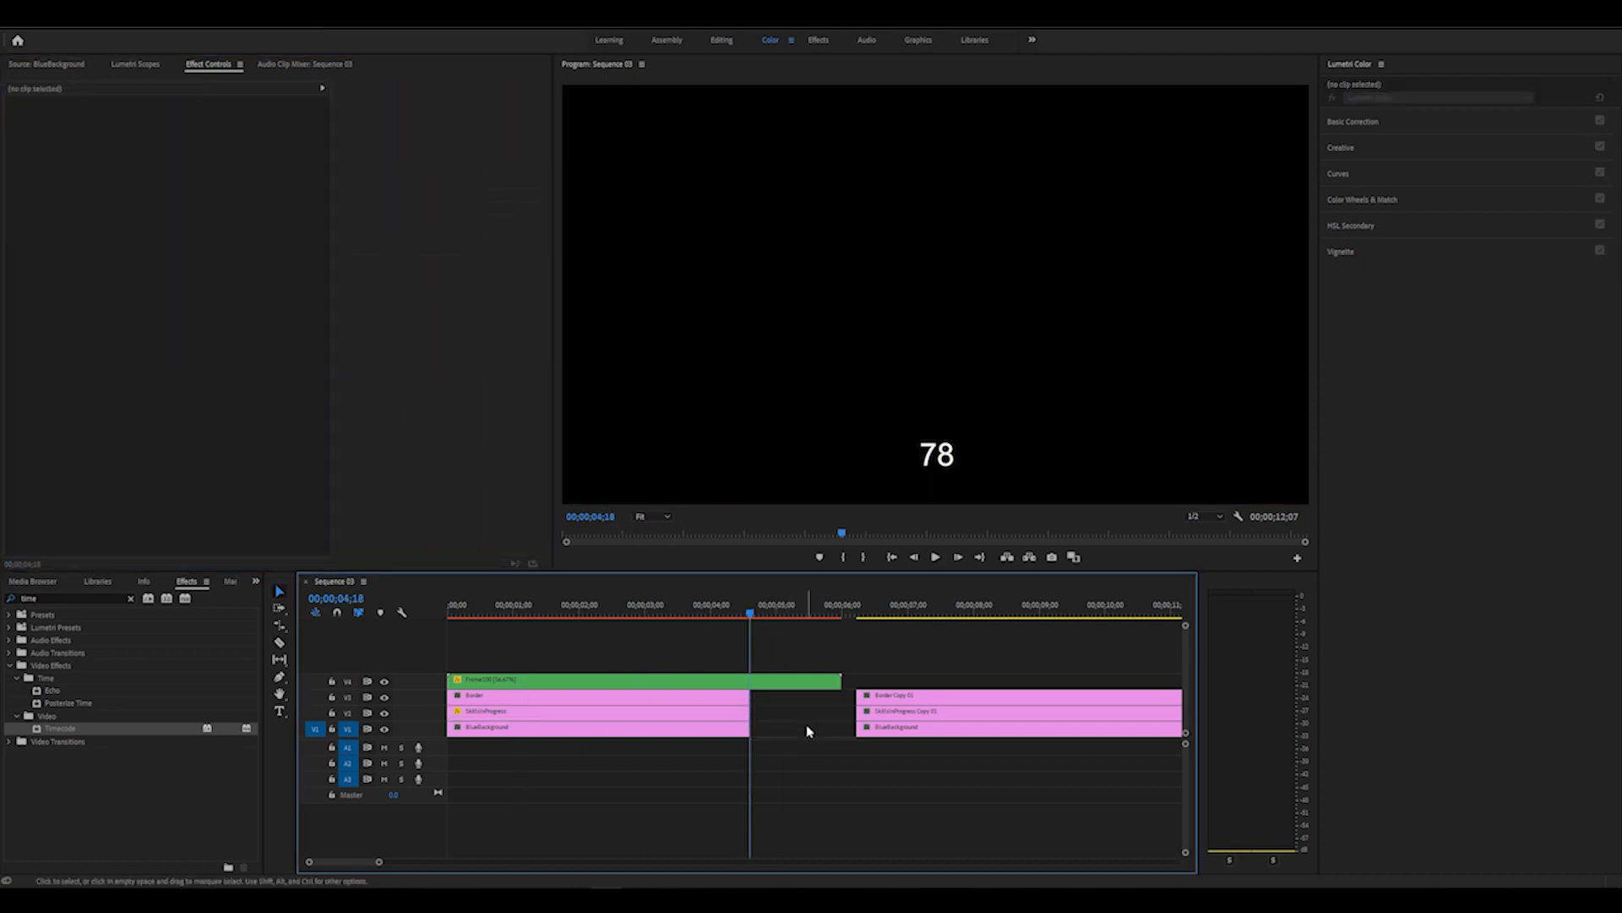
key("minus")
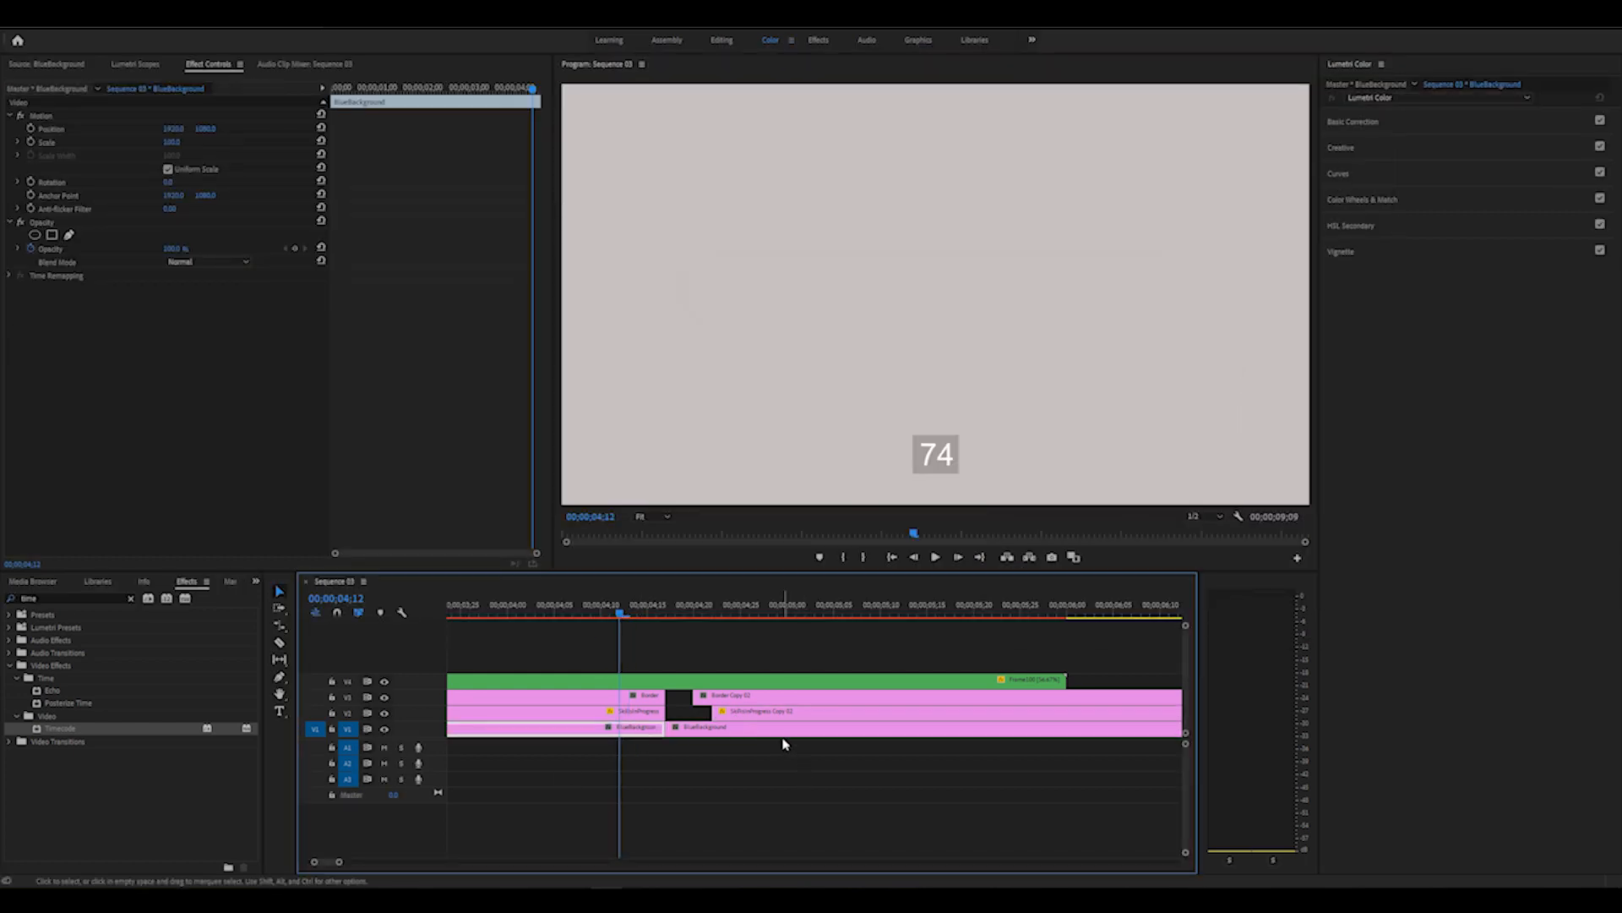
left_click_drag(778, 732, 1191, 740)
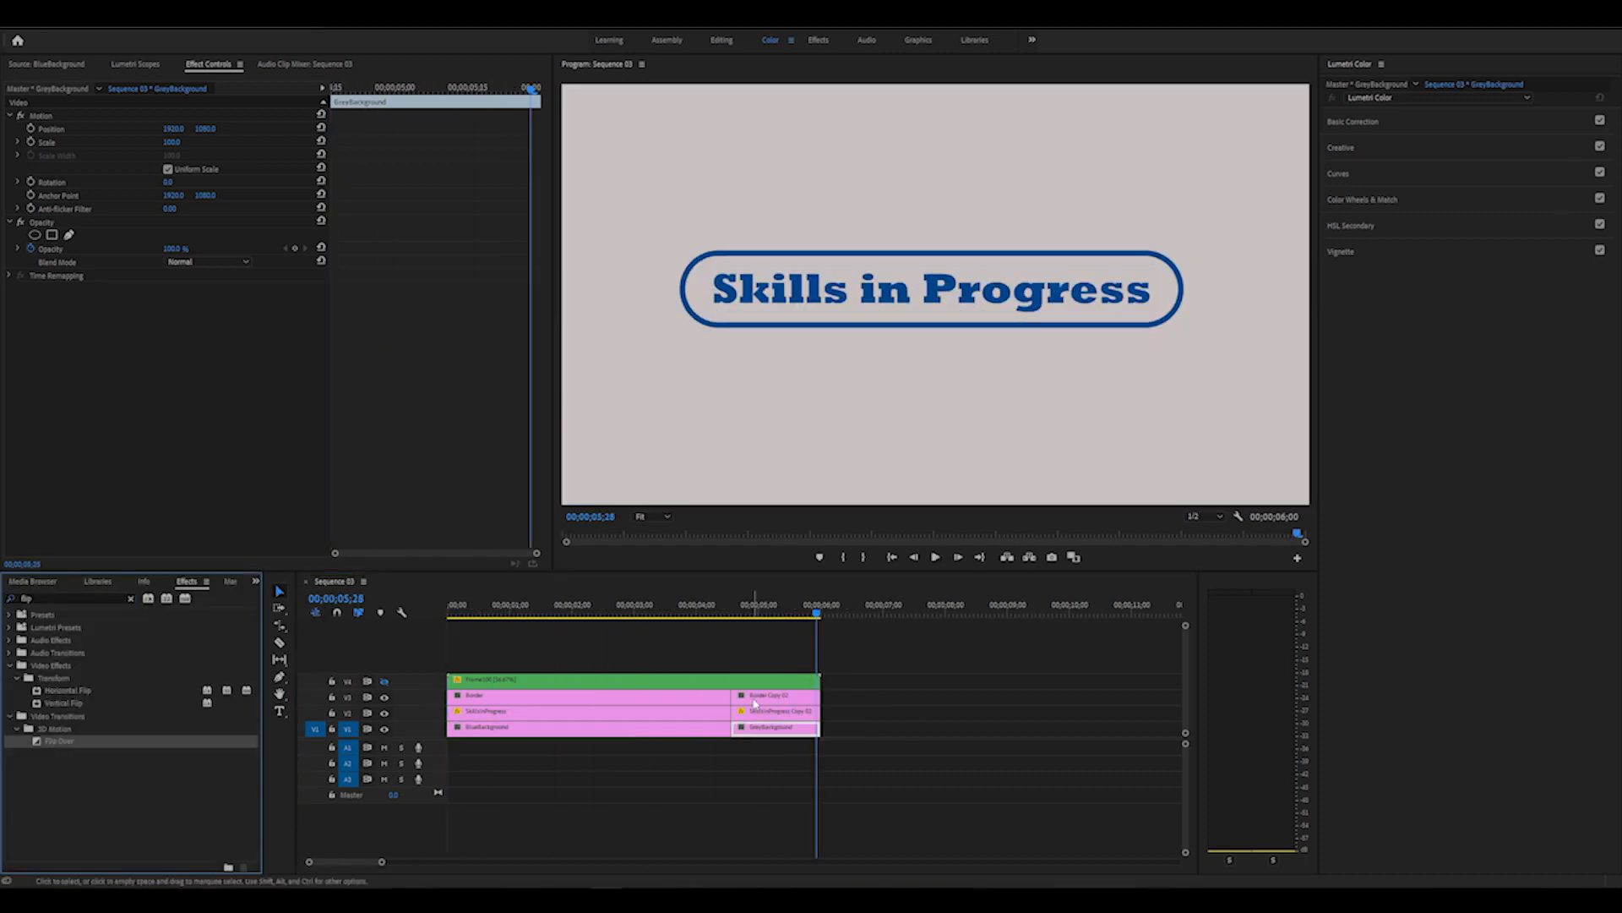
Apply the Flip Over transition between the two border clips, showing actual sources and reversing its direction
left_click_drag(59, 741, 747, 697)
left_click_drag(816, 613, 765, 616)
key("space")
left_click(754, 698)
left_click(188, 310)
left_click(188, 325)
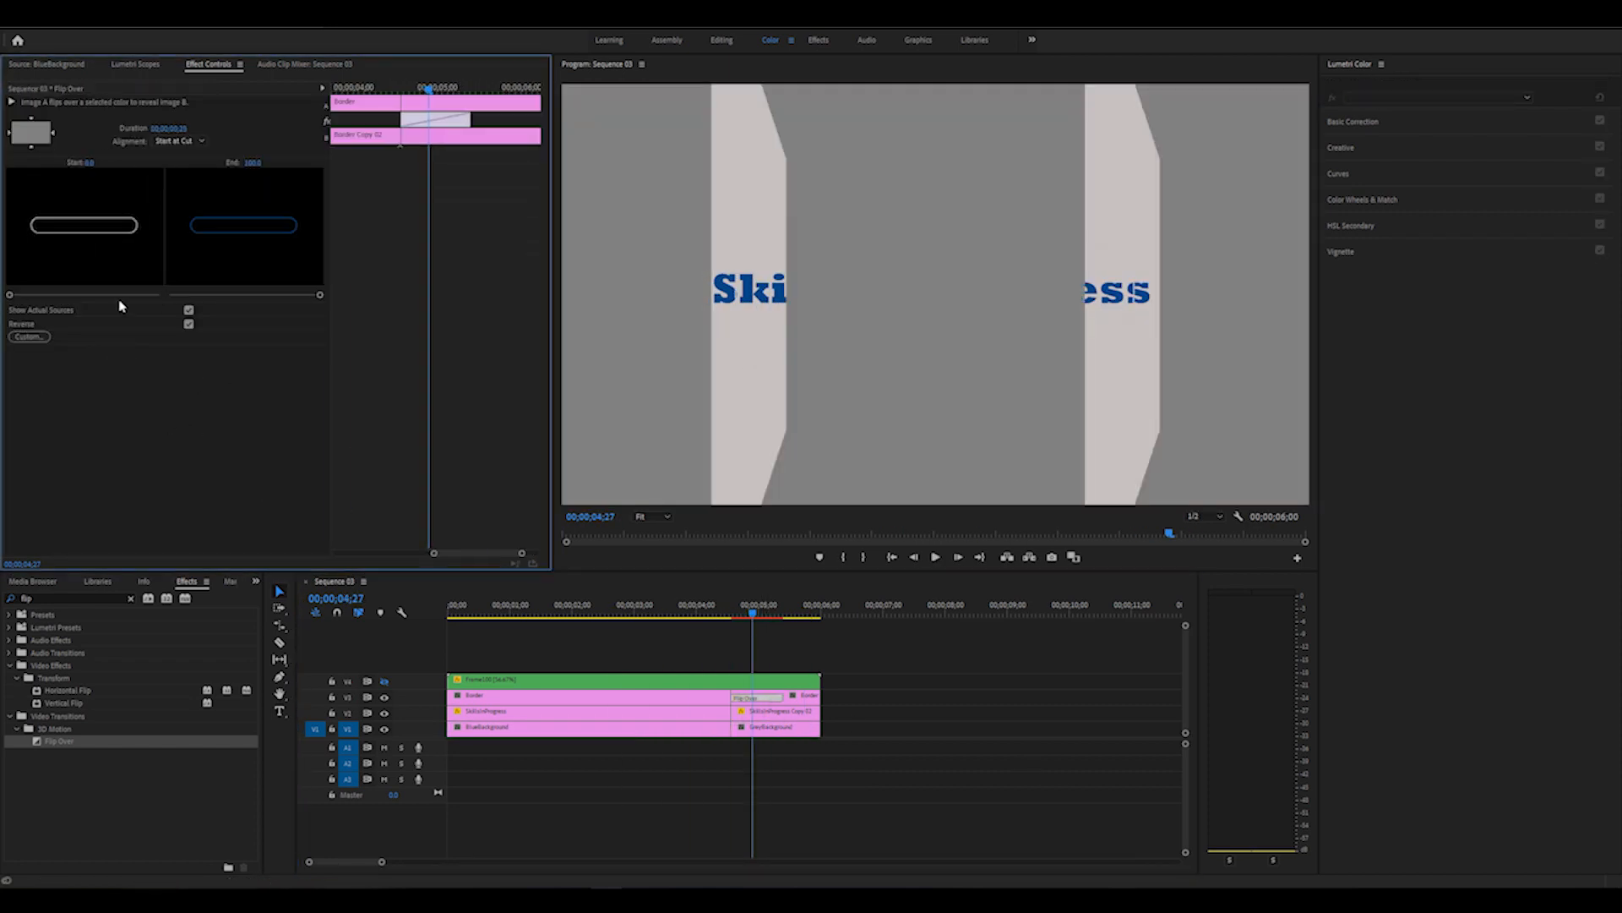
Adjust the Flip Over transition's custom settings so its fill matches the grey background, and scrub through the result
left_click(29, 336)
left_click(787, 344)
left_click_drag(634, 614, 735, 622)
left_click(756, 698)
left_click(62, 326)
double_click(756, 698)
left_click(861, 461)
left_click(788, 616)
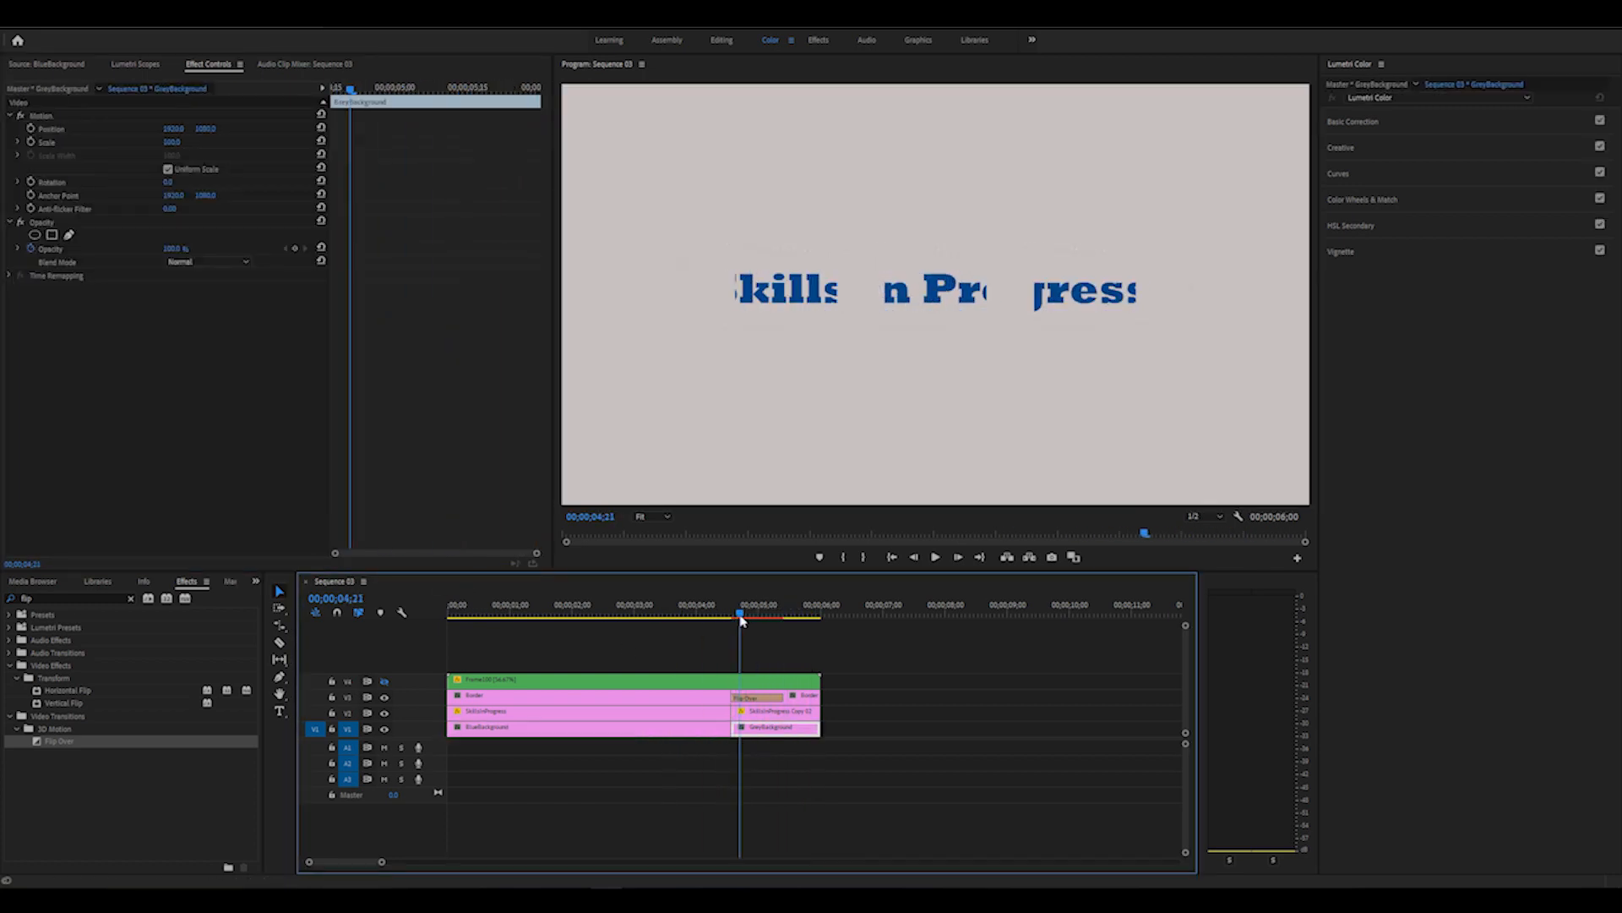
left_click_drag(740, 621, 787, 621)
Reduce the Flip Over transition to a single band in its custom settings and play it back
left_click(756, 698)
left_click(30, 338)
left_click(787, 344)
left_click(628, 616)
key("space")
key("space")
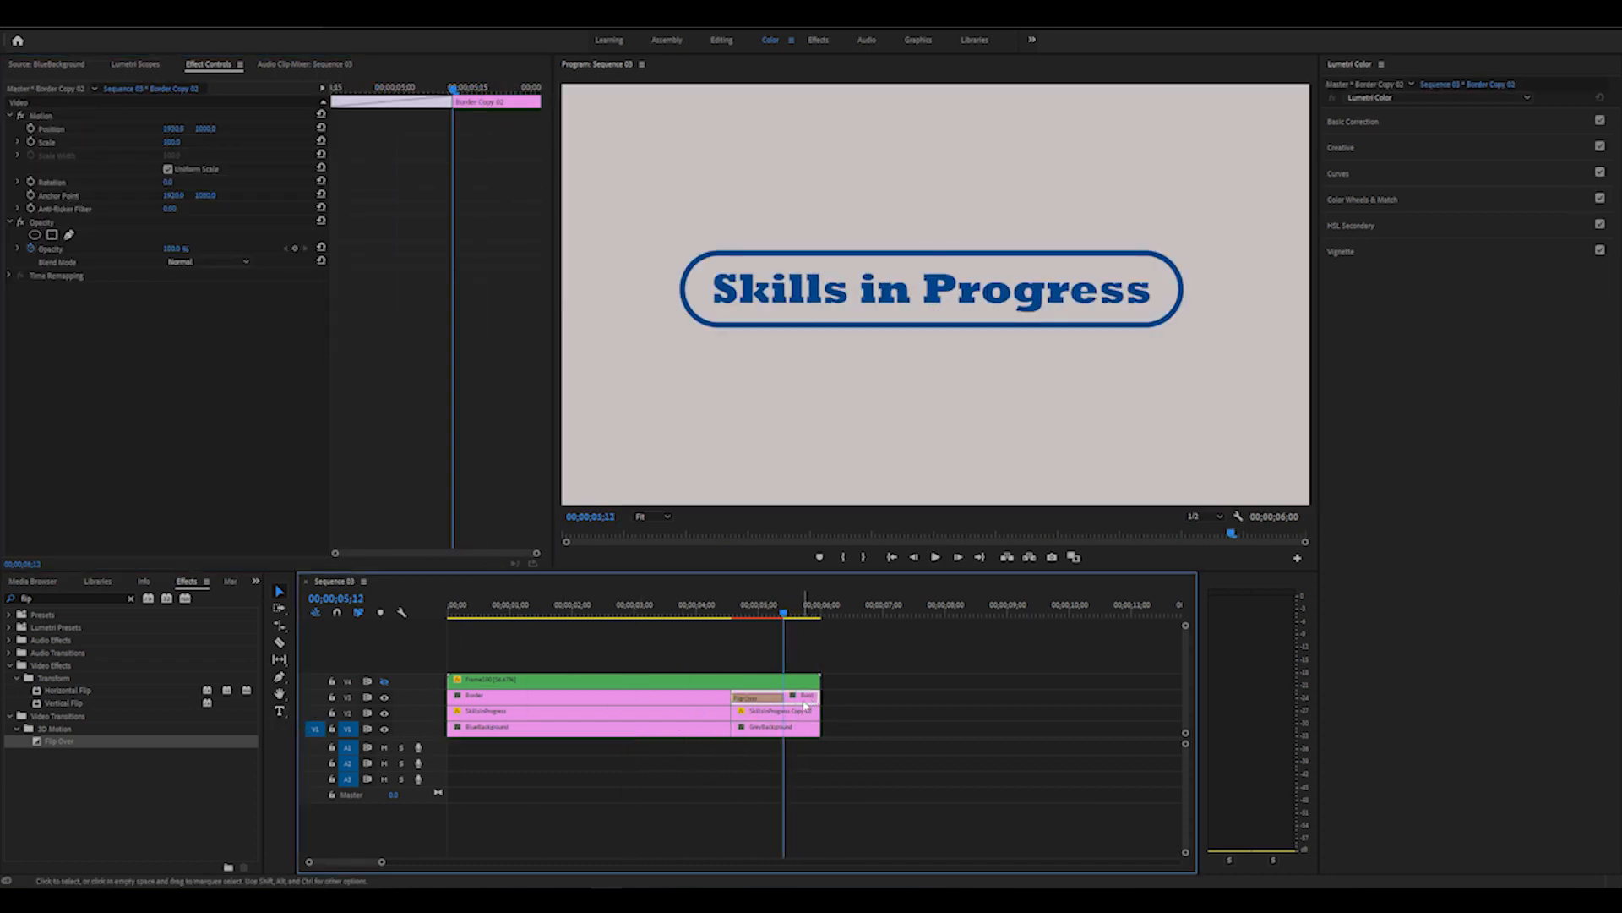
Turn on scale keyframing for the blue Border Copy 02 clip at 00;00;05;12 and play the animation
left_click(30, 141)
left_click(414, 89)
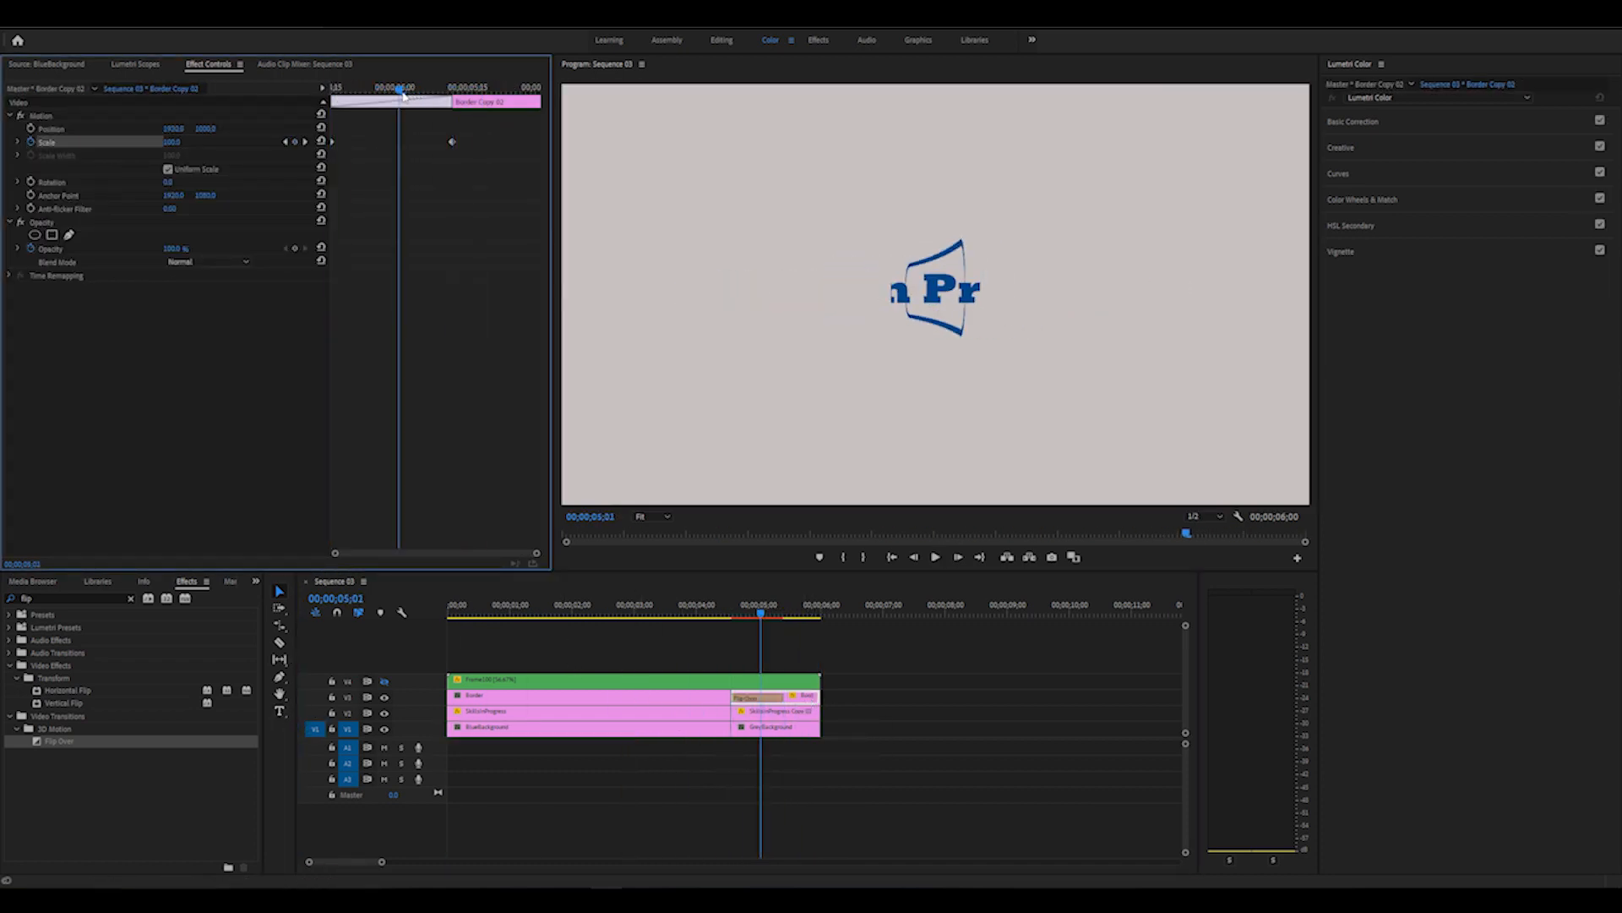
left_click(685, 615)
key("space")
key("space")
Rework the blue border's scale keyframes to reach 120 mid-flip, removing the one at 00;00;05;12, and return to 100 at 00;00;05;21
left_click(806, 697)
left_click(452, 142)
key("Delete")
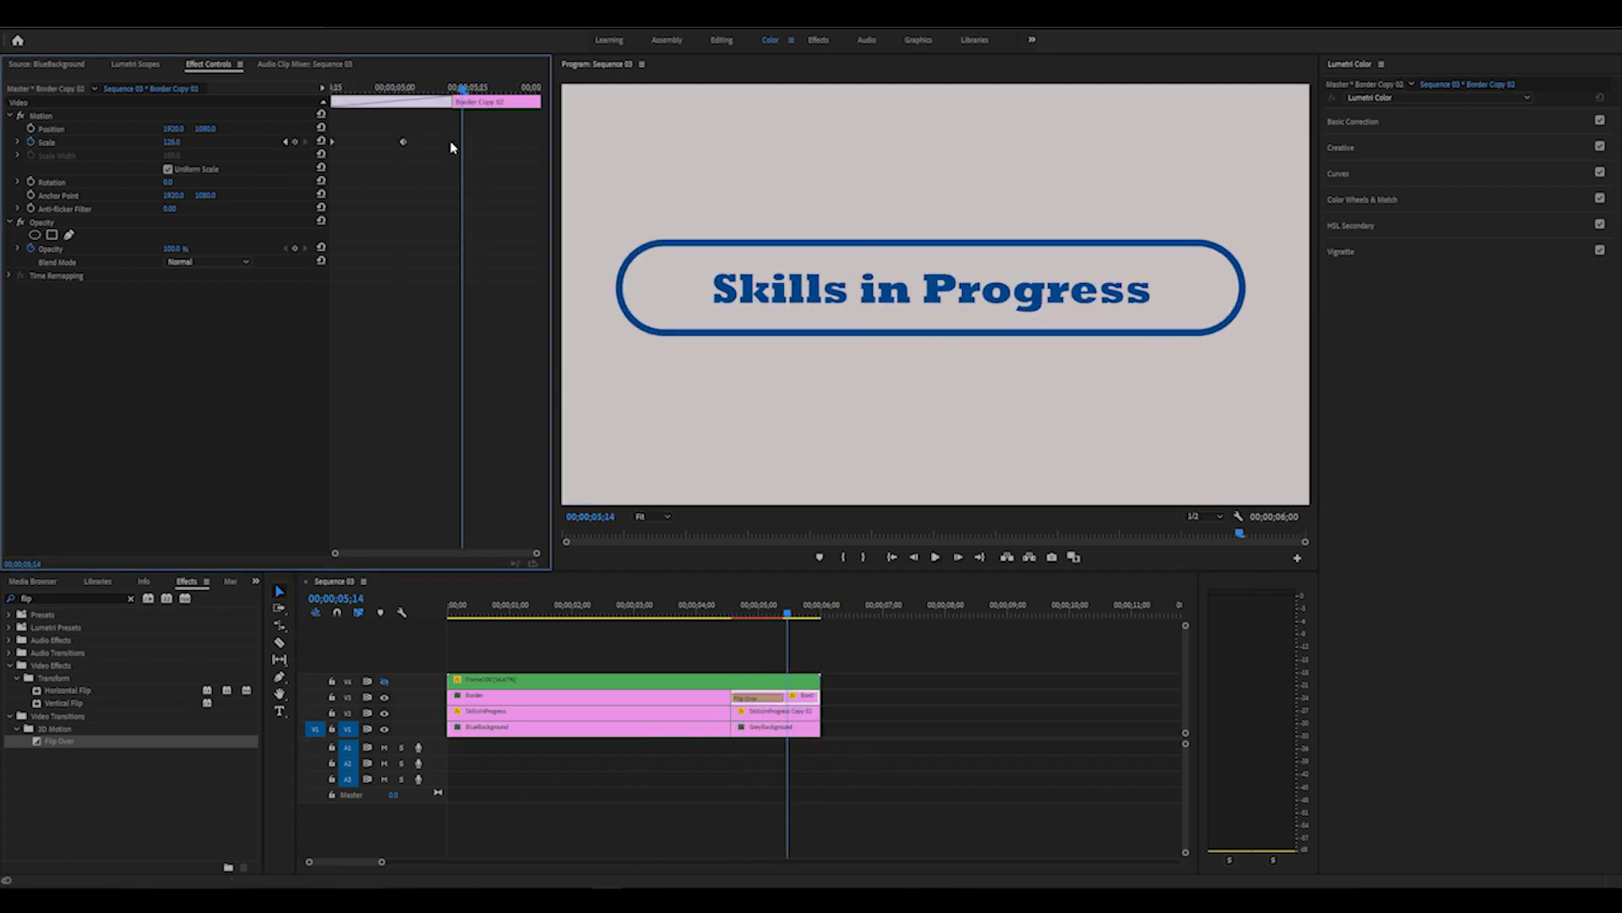
left_click(171, 142)
type("100")
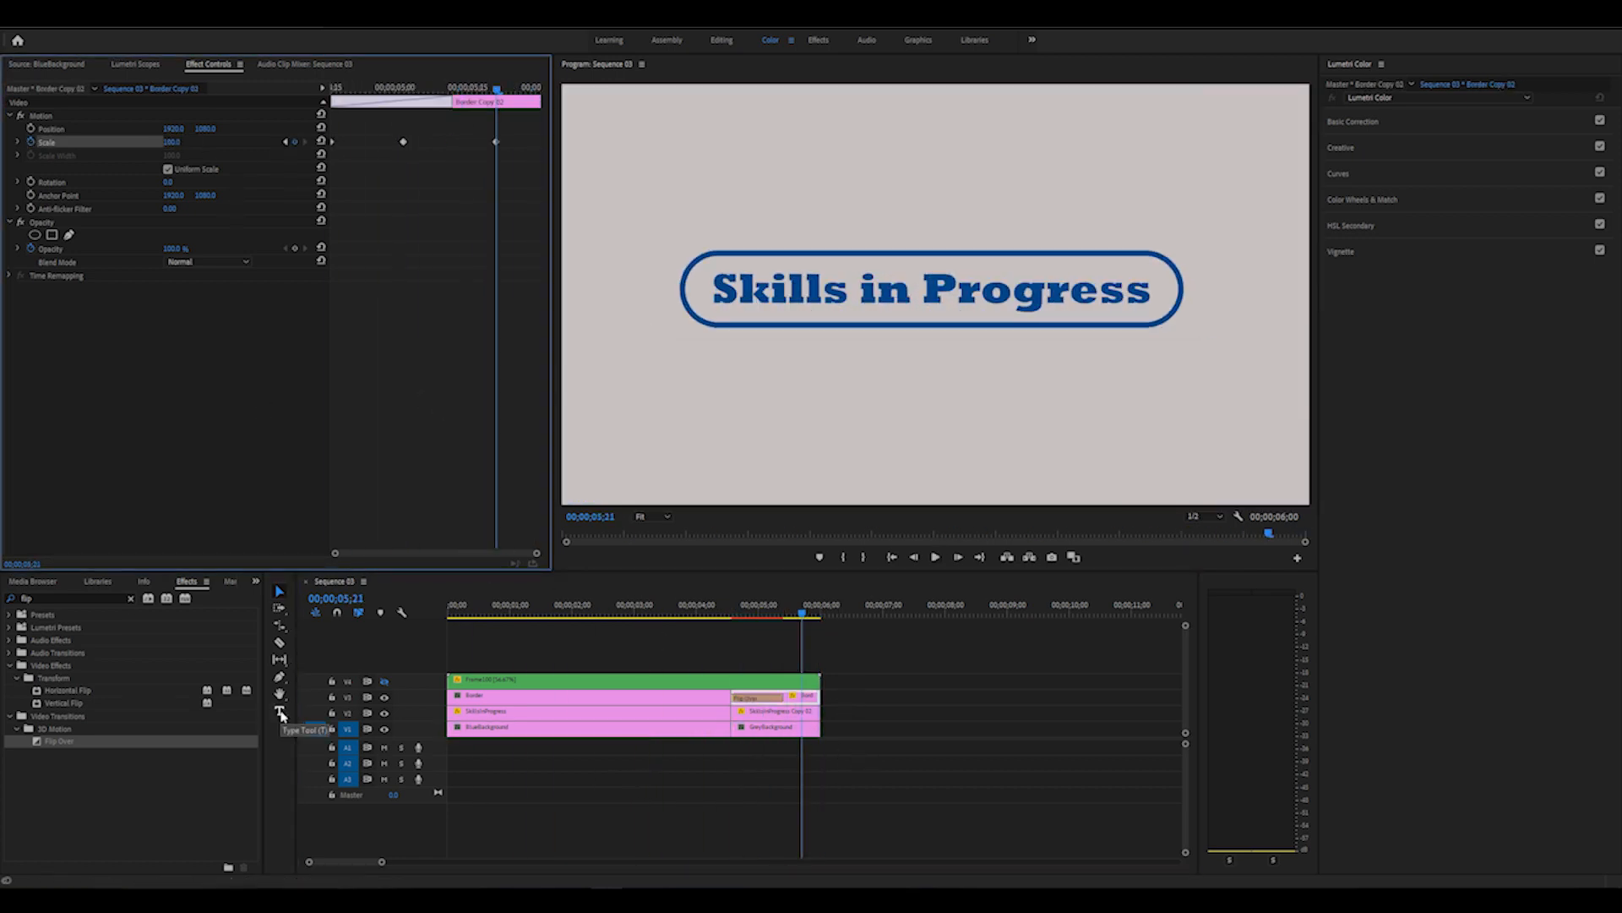
Add the blue text "Keep Learning..." in Rockwell Extra Bold just below the border
left_click(279, 712)
left_click_drag(837, 334, 1057, 367)
left_click(9, 129)
left_click(173, 171)
left_click(124, 289)
type("Keep Learning...")
left_click(58, 208)
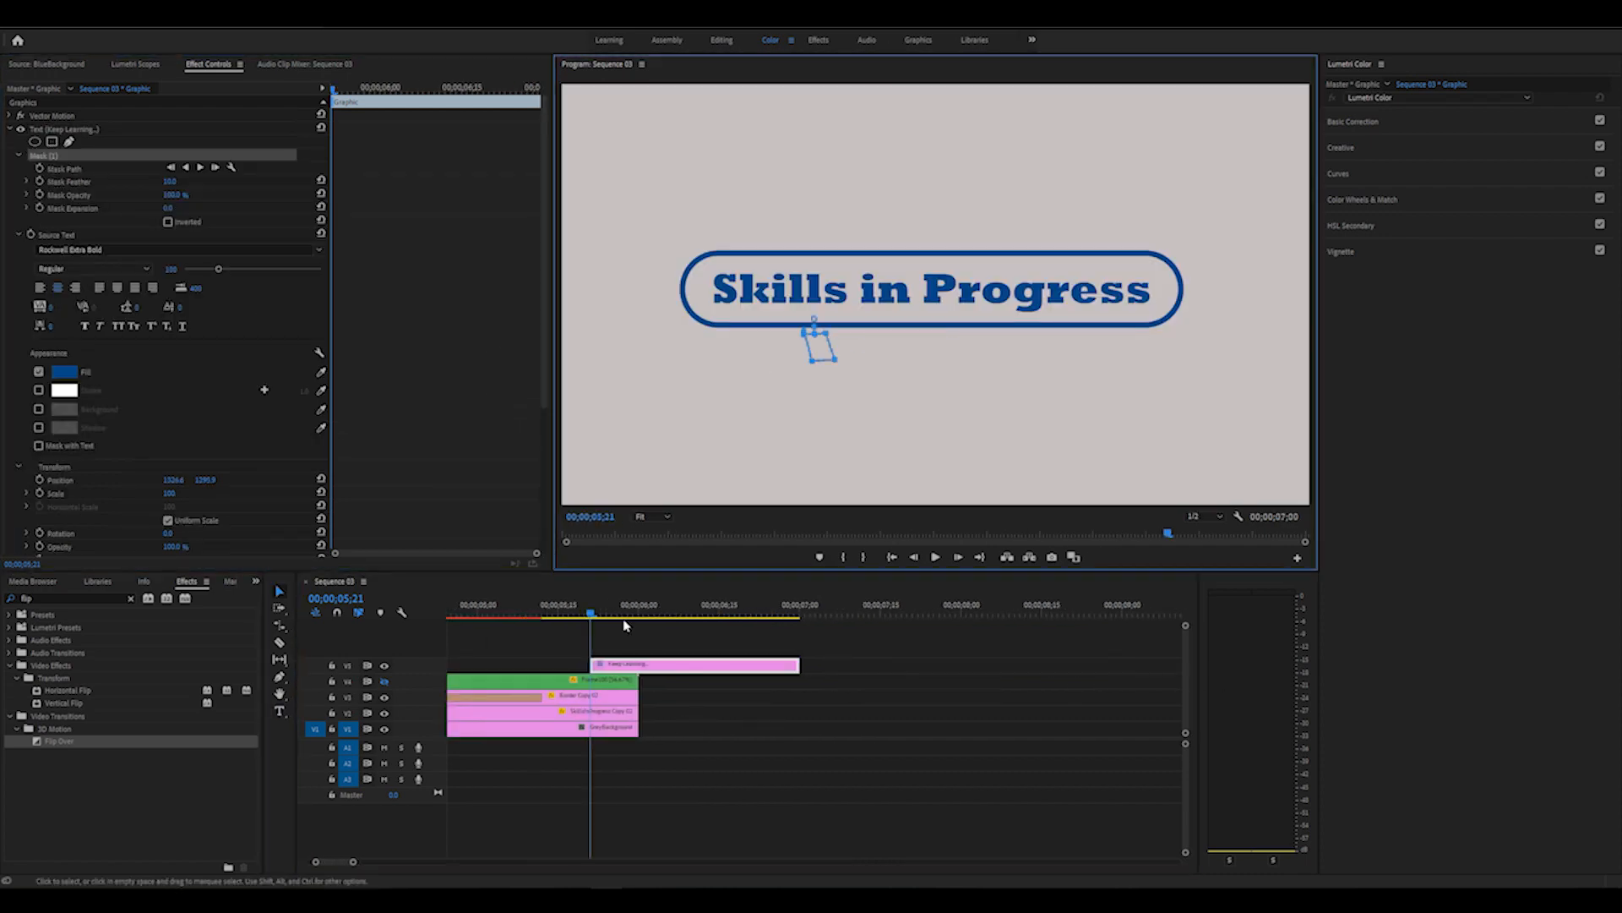
Keyframe the "Keep Learning..." mask path to 00;00;06;00, widening the slanted mask over the whole text, and scrub past the reveal
left_click(382, 90)
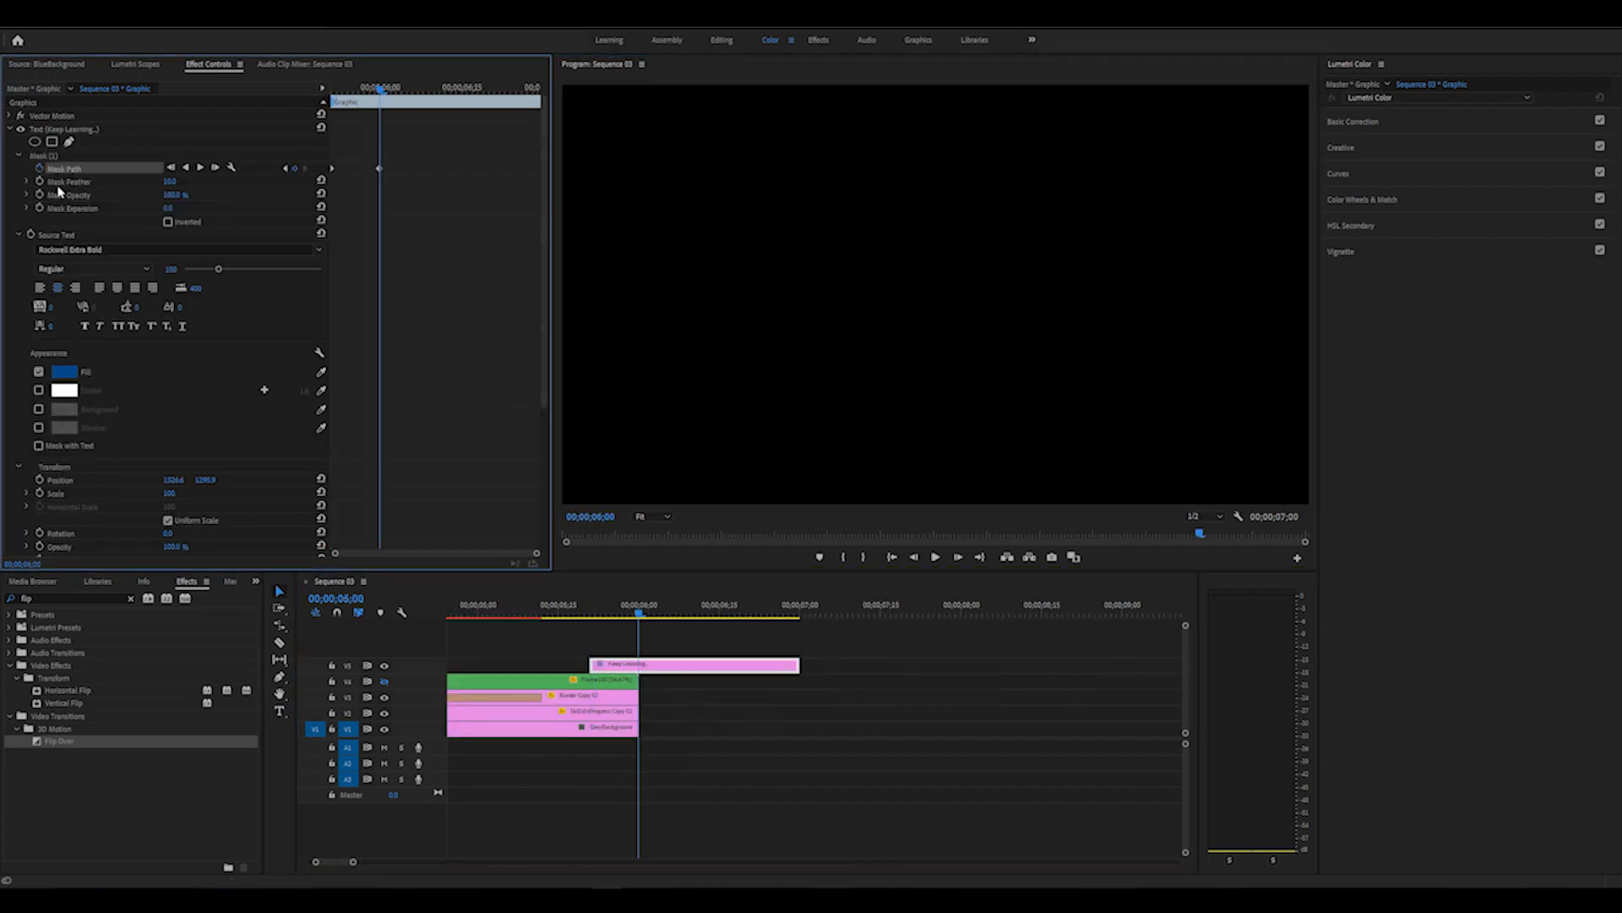
left_click(44, 155)
left_click_drag(819, 361, 1026, 361)
left_click_drag(814, 333, 945, 335)
left_click_drag(654, 615, 694, 615)
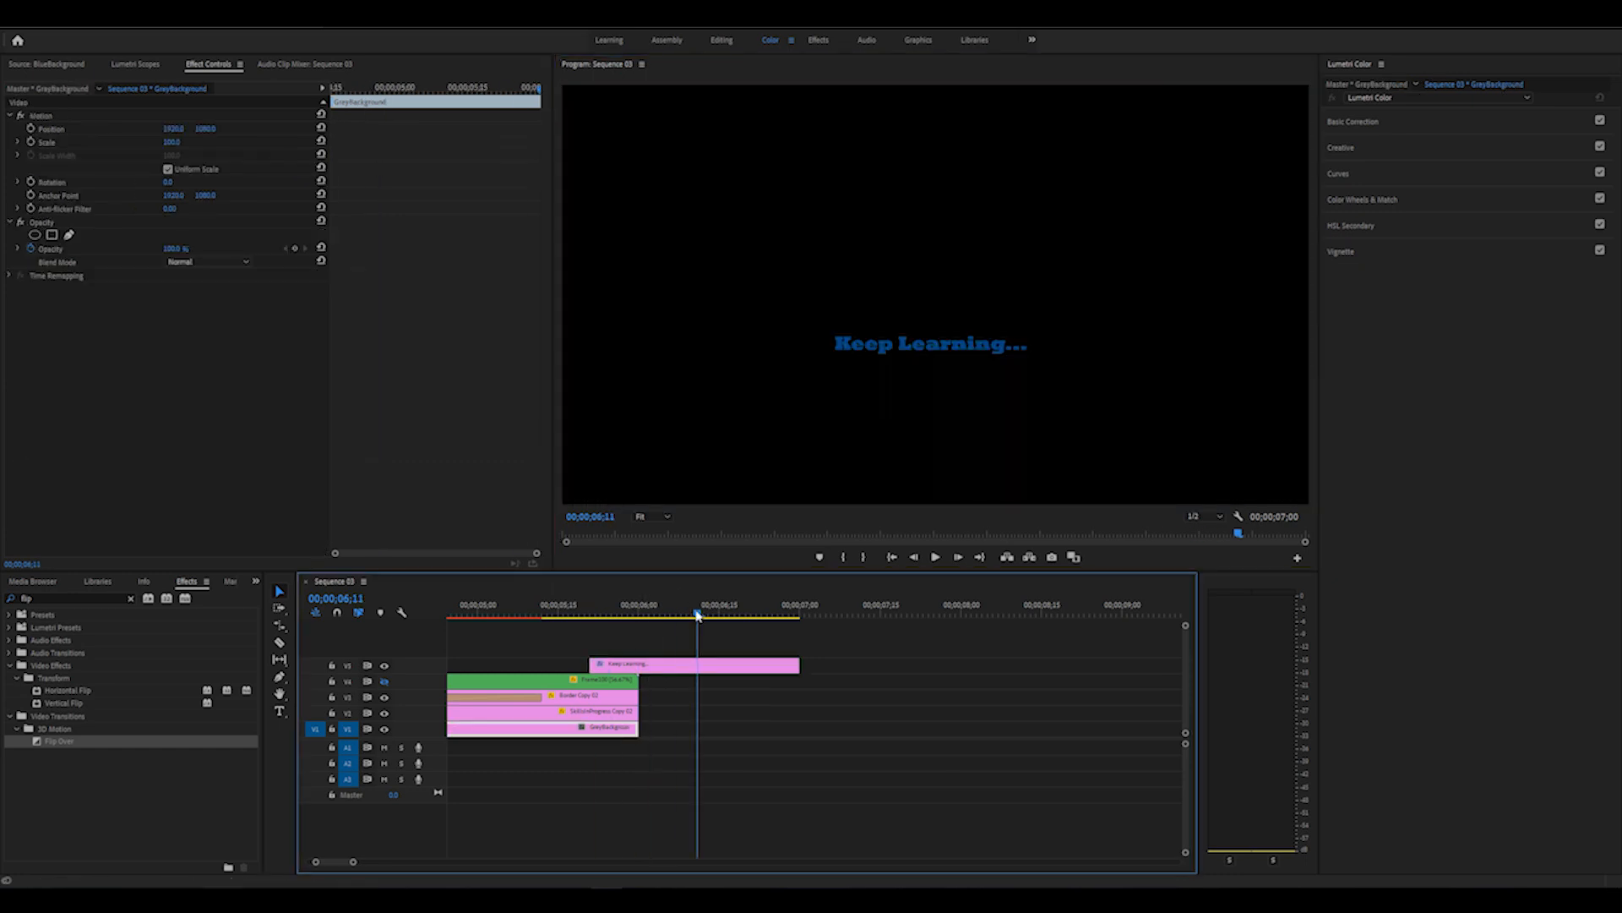
Extend the blue border, blue title and GreyBackground clips to end at 00;00;06;15
left_click_drag(636, 697, 718, 697)
left_click_drag(636, 714, 718, 713)
left_click_drag(637, 729, 718, 730)
Delete the frame-counter clip from V4 and move the "Keep Learning..." text down into its place
left_click(605, 681)
key("Delete")
left_click_drag(649, 666, 649, 681)
Play the sequence from the start and open the Flip Over transition's alignment options
key("minus")
left_click(813, 607)
left_click_drag(814, 615, 408, 619)
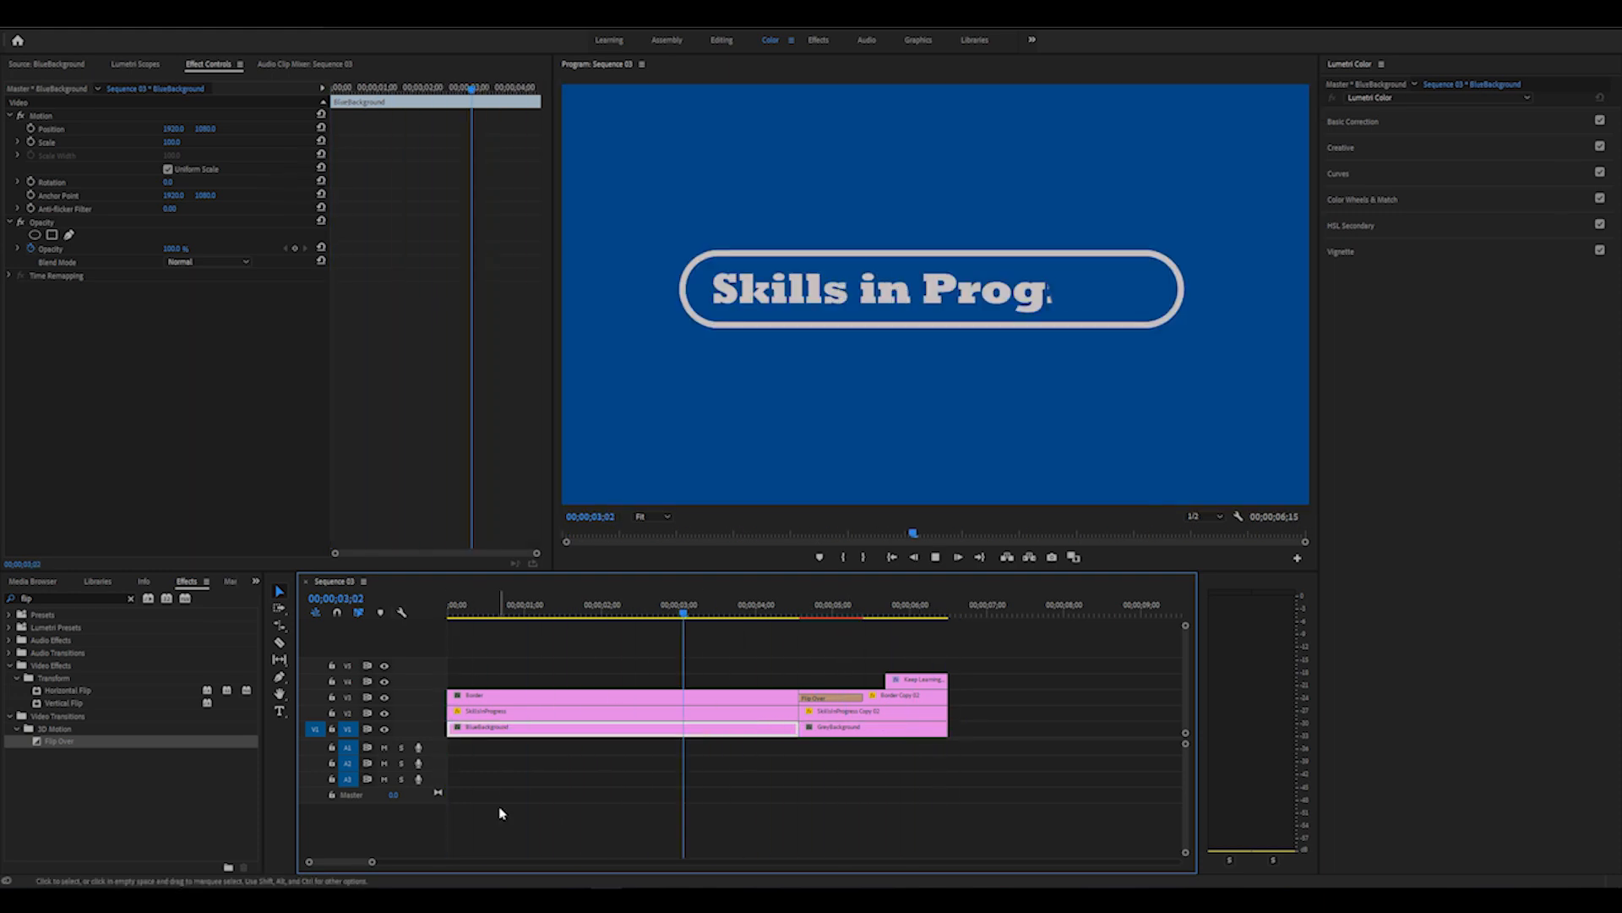
left_click(830, 698)
left_click(203, 142)
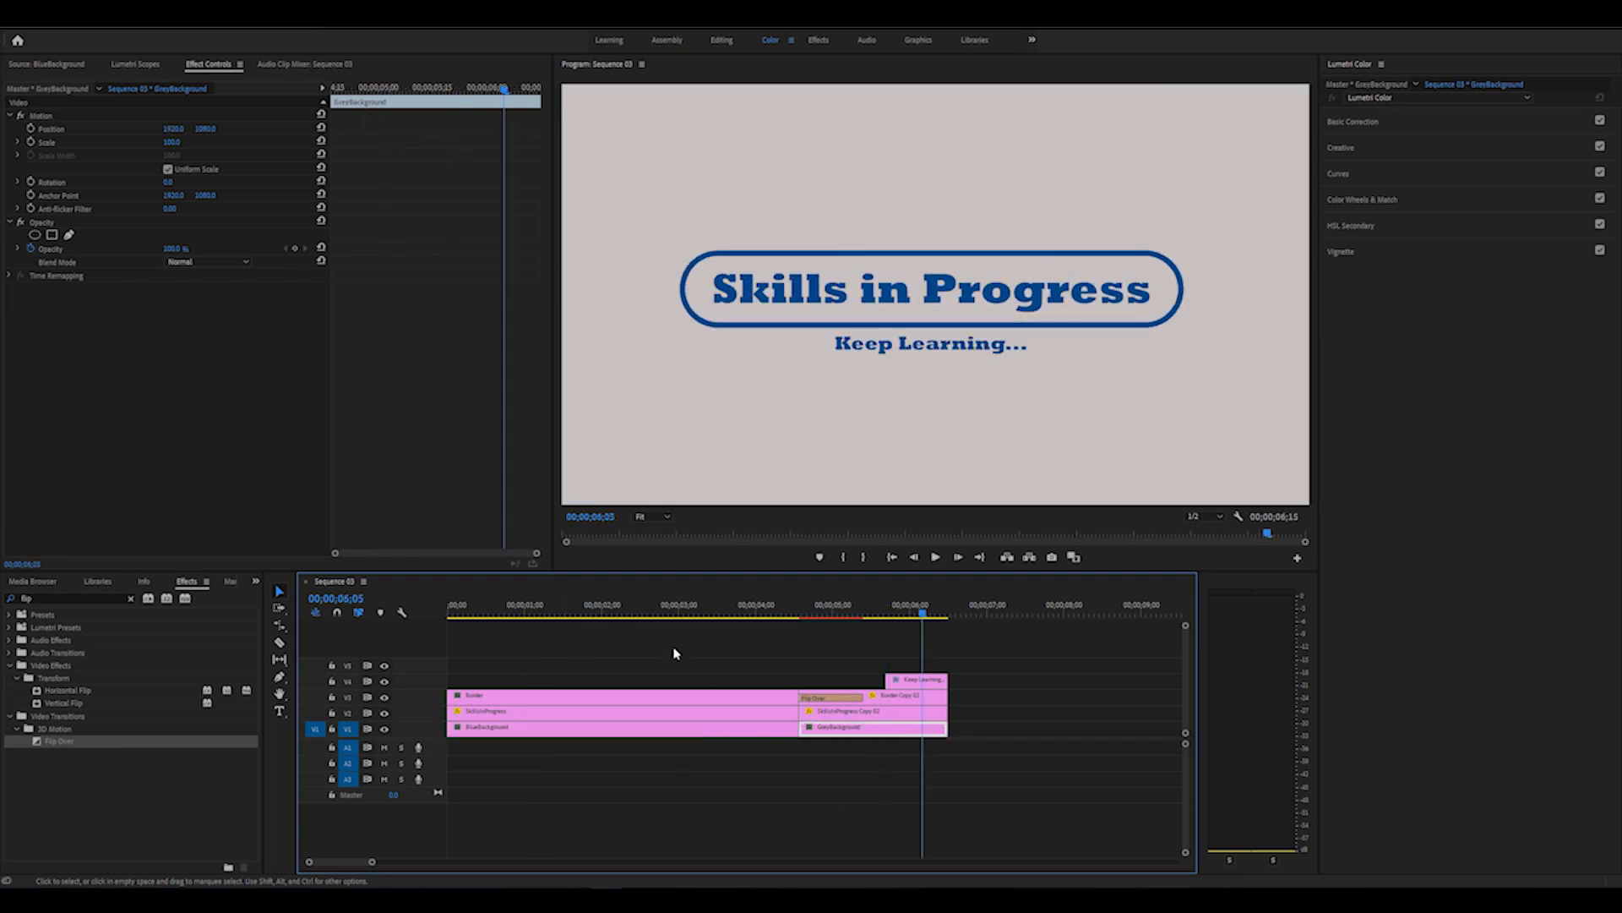
Shift the second set of title clips one second later and extend the first set to fill the gap
left_click_drag(807, 617, 769, 618)
left_click_drag(967, 765, 1099, 712)
left_click_drag(810, 770, 873, 697)
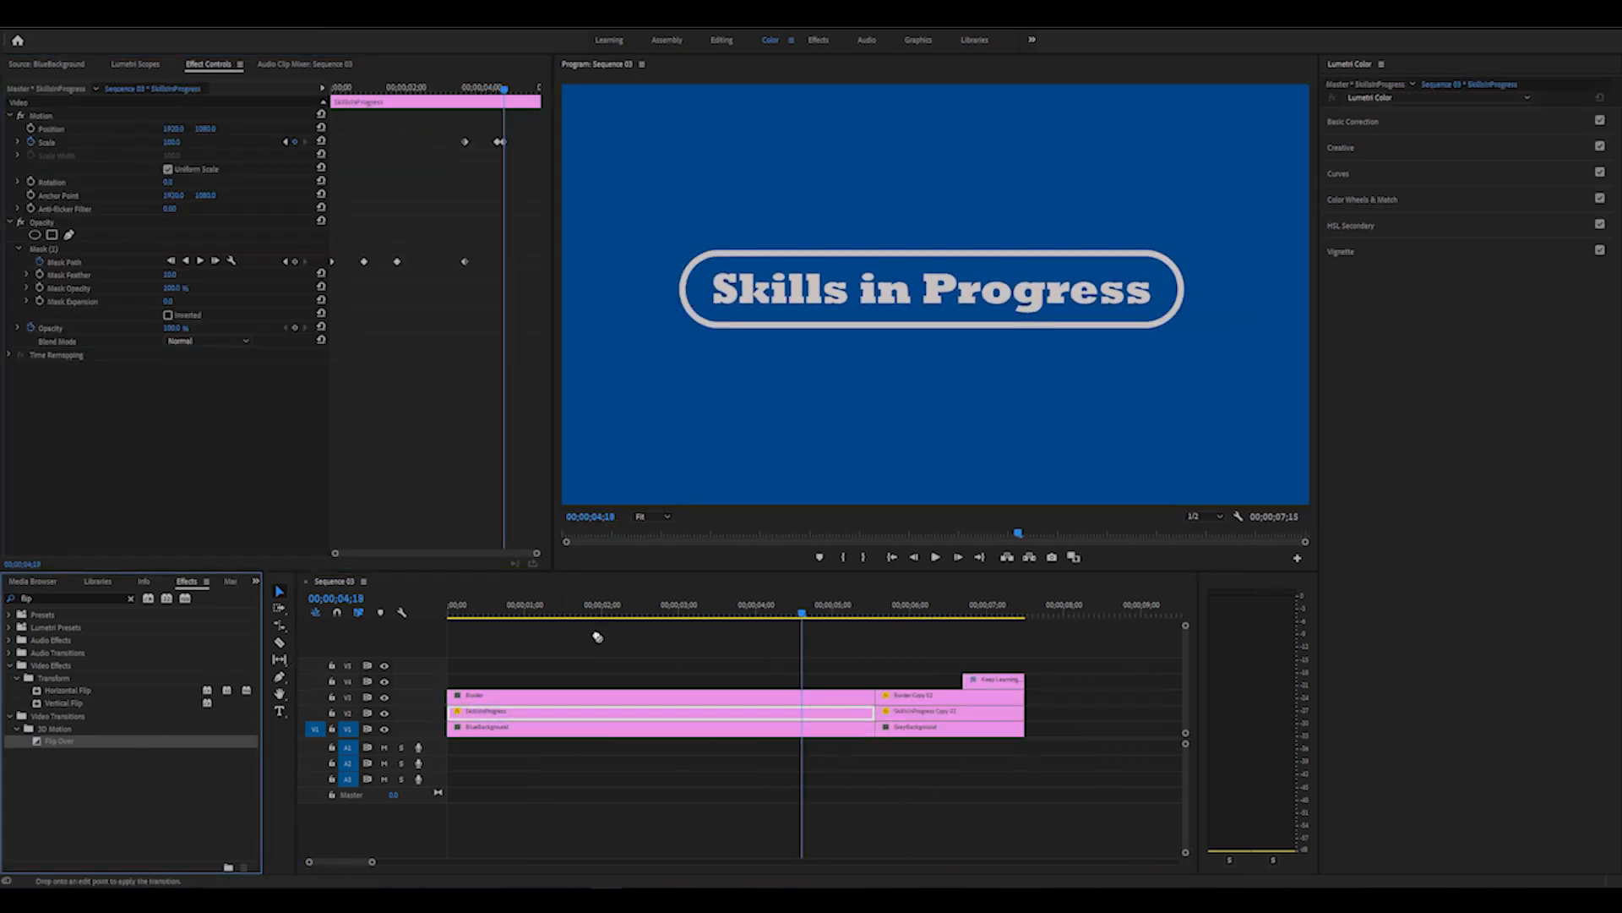
Apply Flip Over at the end of the first Border clip and shift the transition to start at 00;00;04;18
left_click_drag(57, 747, 859, 700)
left_click_drag(848, 768, 772, 699)
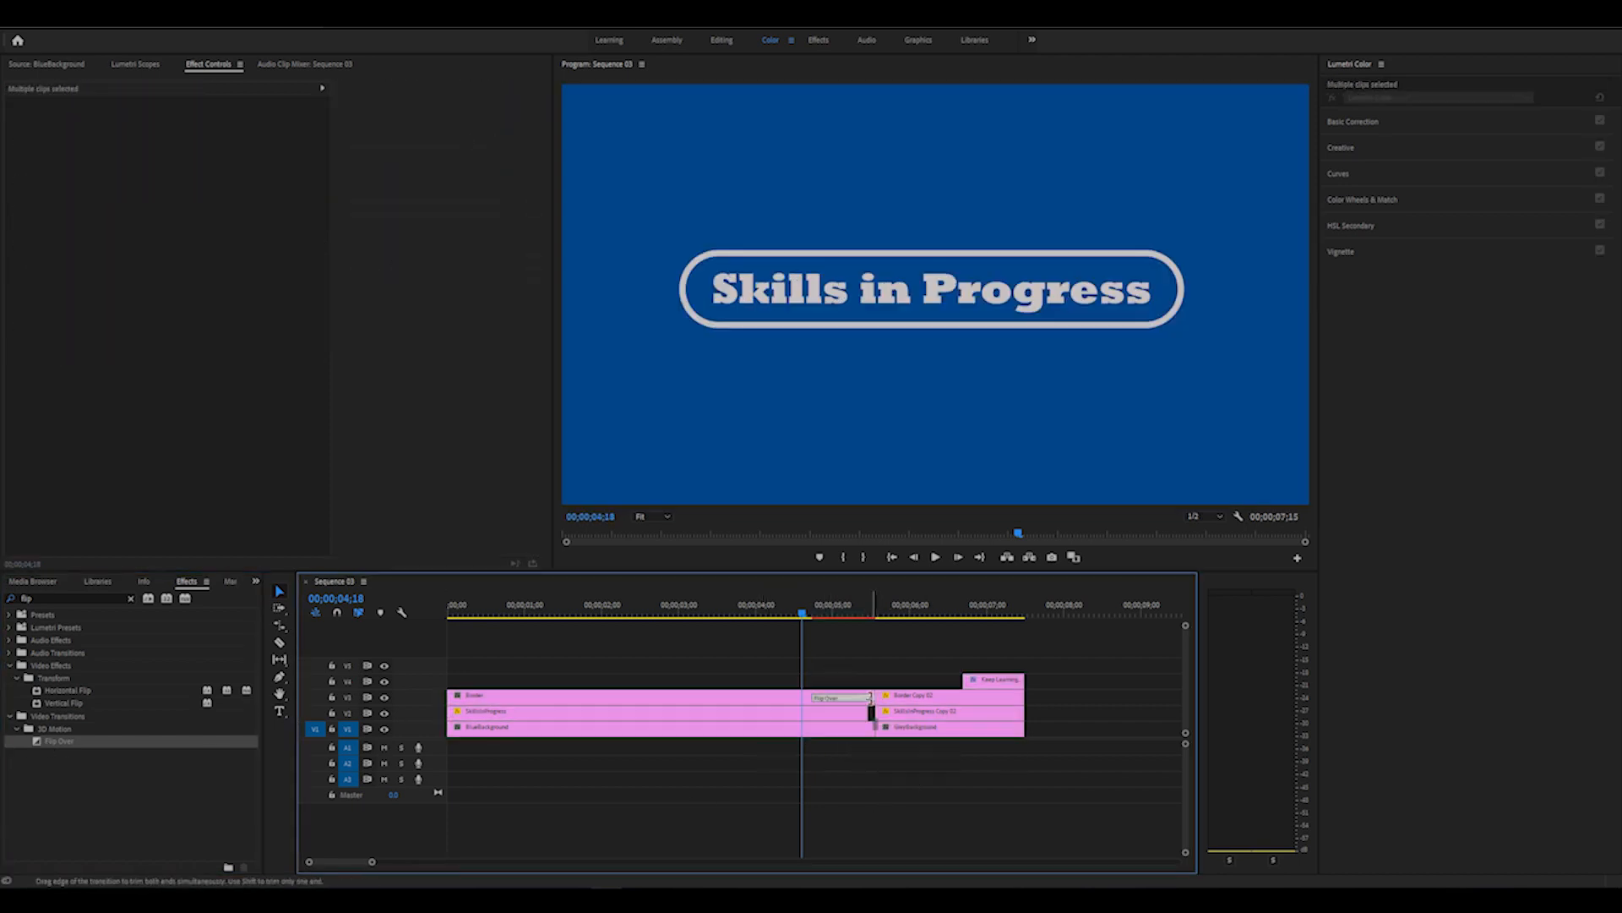
left_click(860, 698)
scroll(855, 790, "up", 5)
left_click(620, 703)
left_click(1137, 699)
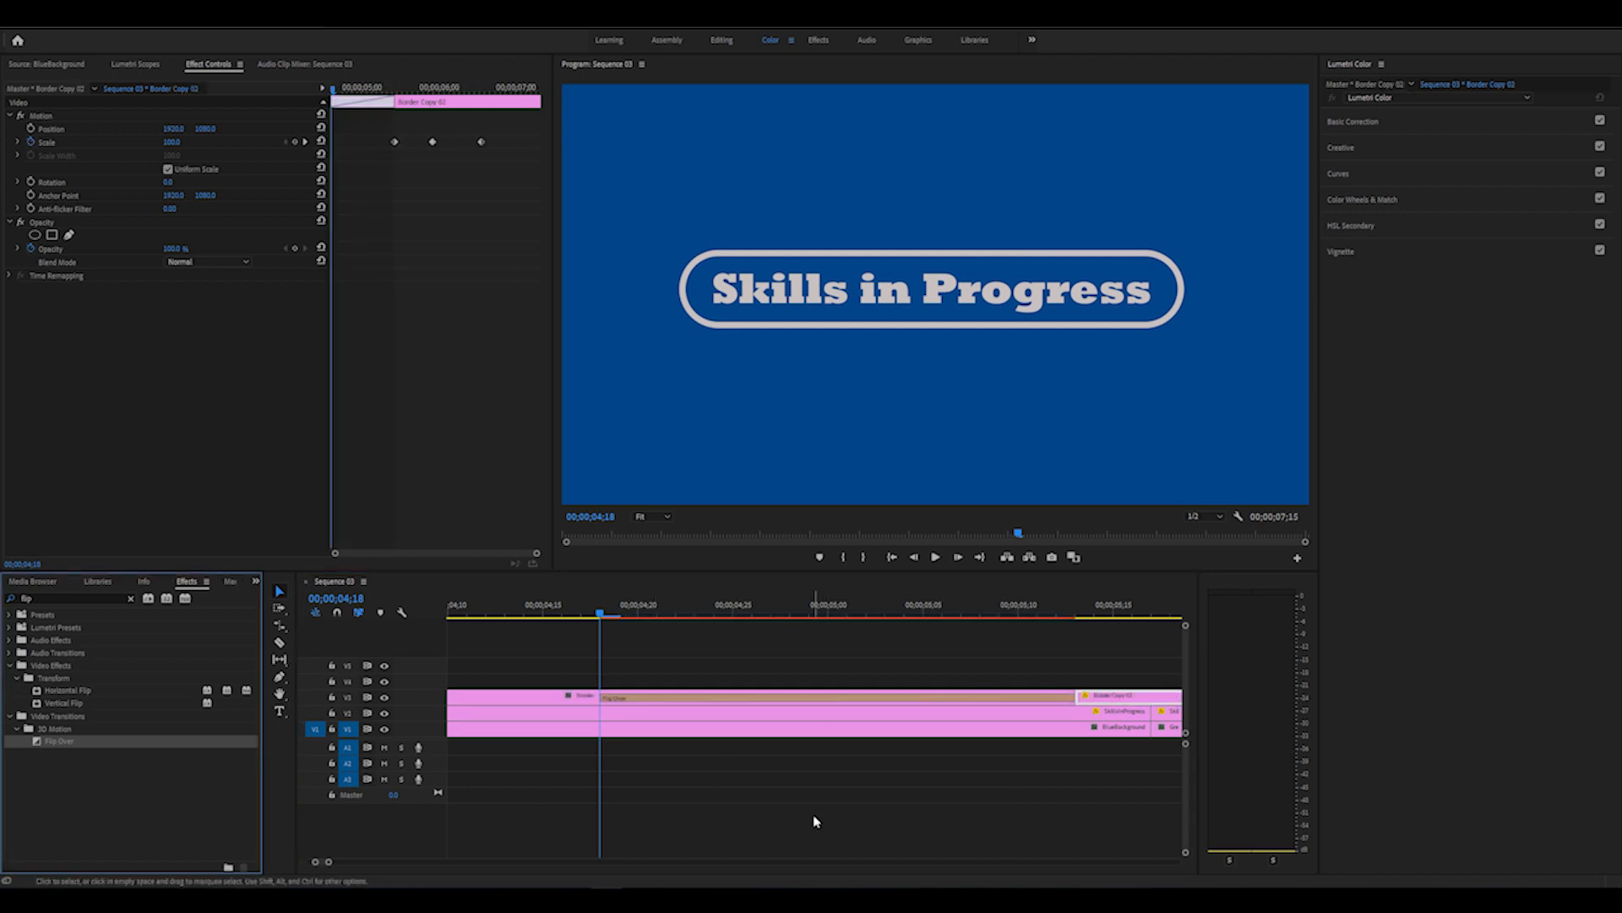
Move the blue title copy on V2 and the GreyBackground clip on V1 back to start at 00;00;04;18
left_click(1149, 712)
left_click_drag(1150, 728, 602, 712)
left_click_drag(1153, 728, 602, 729)
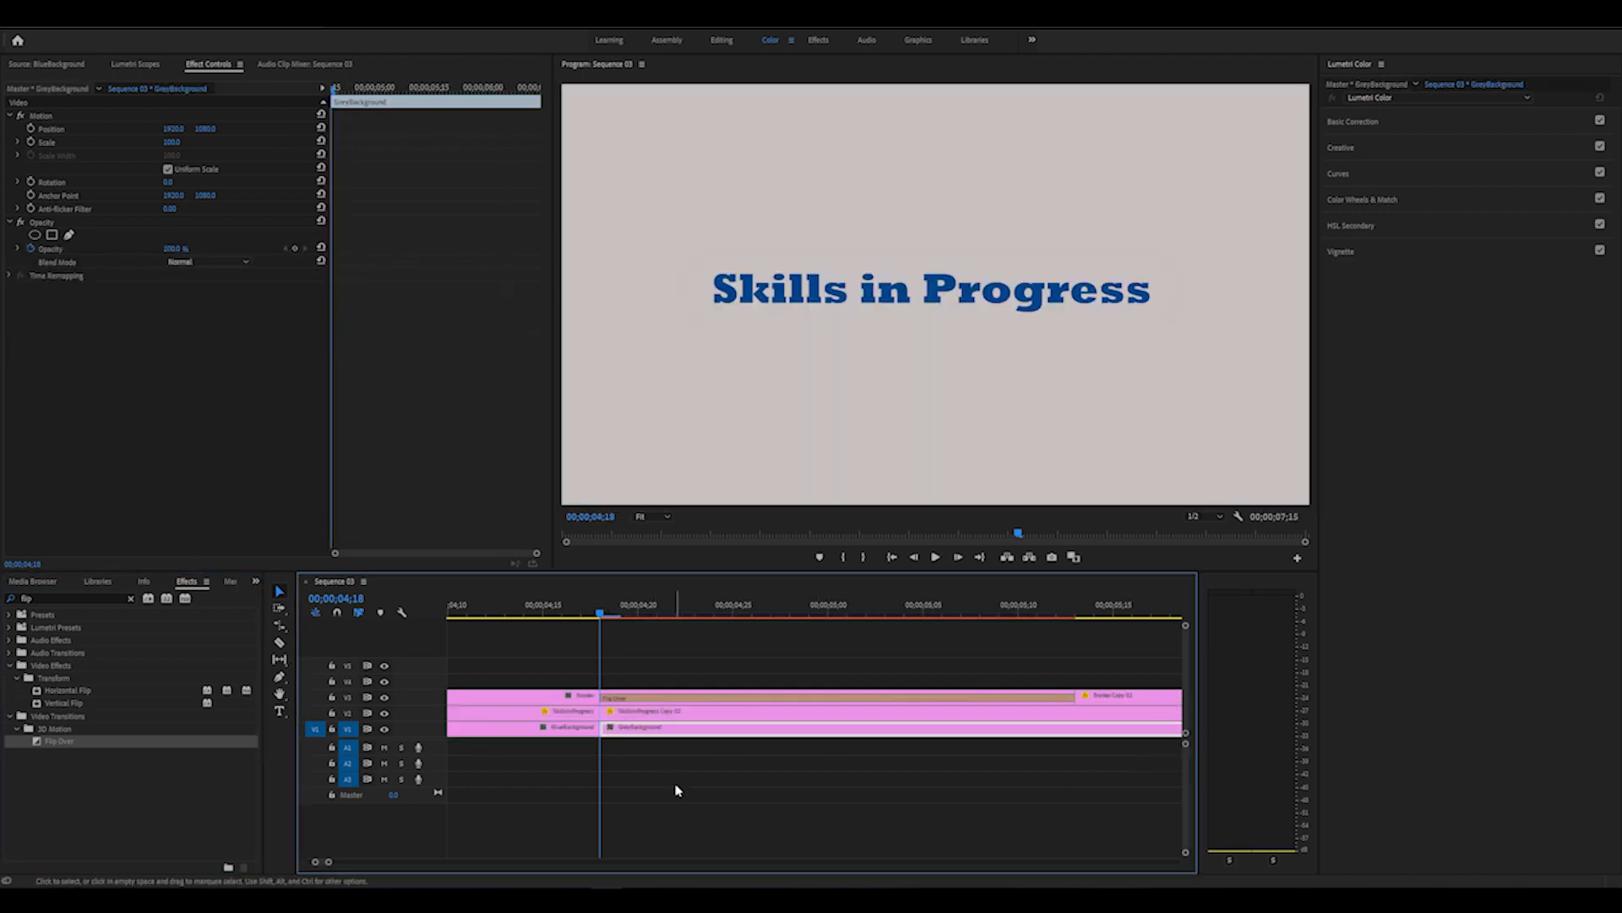
Raise the Flip Over transition's start percentage and preview the flip in the sequence
left_click(718, 698)
key("space")
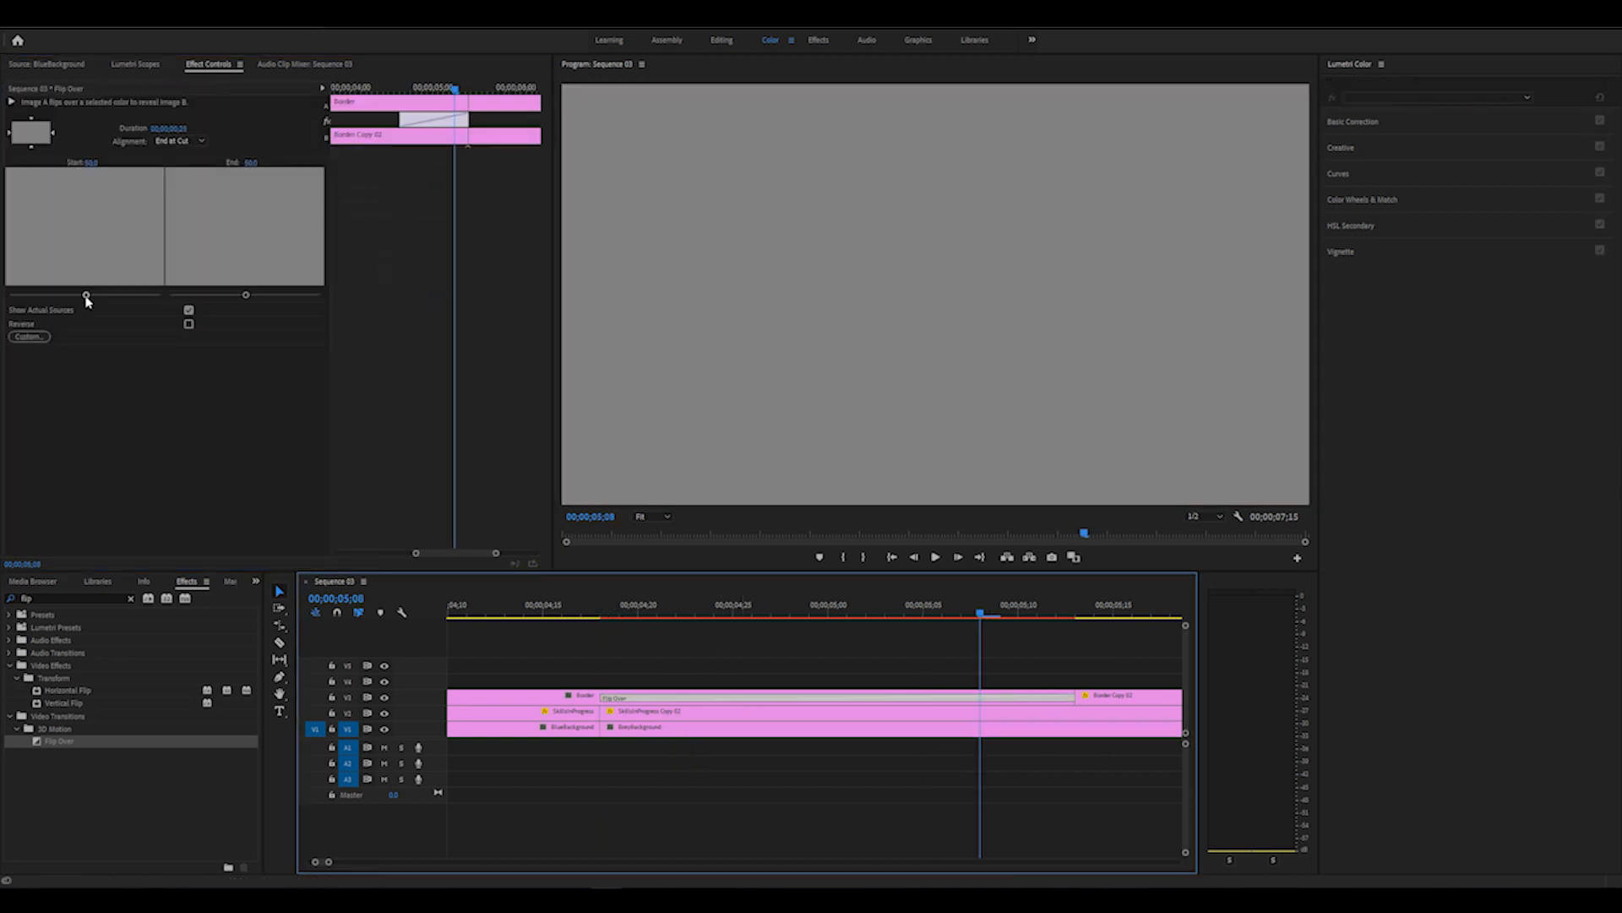
left_click_drag(87, 296, 160, 296)
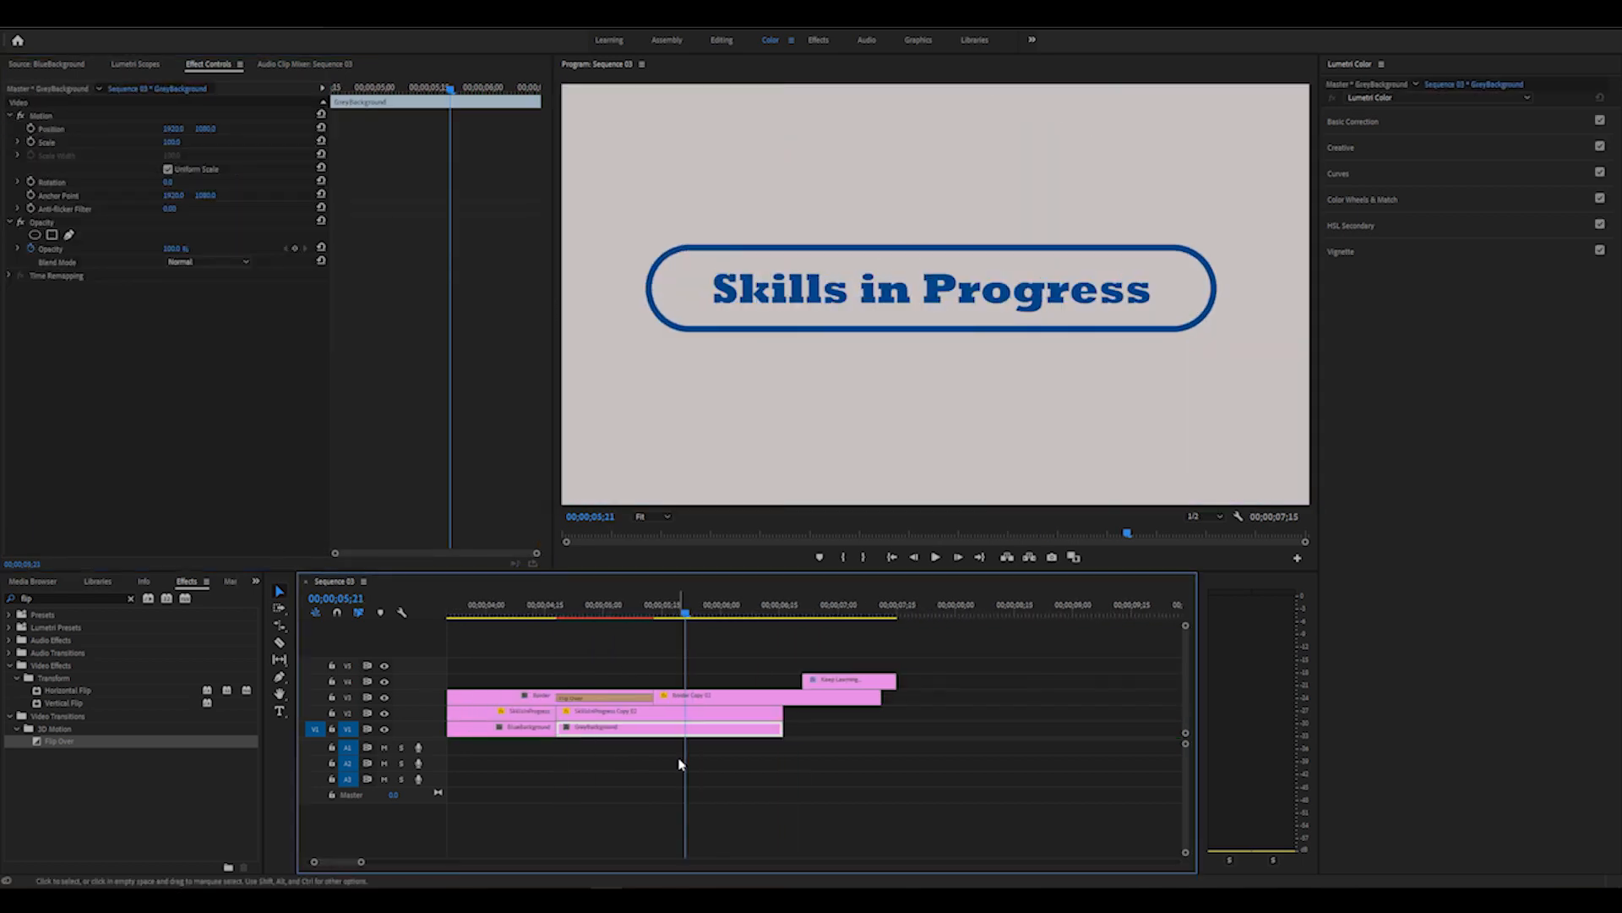
left_click(653, 616)
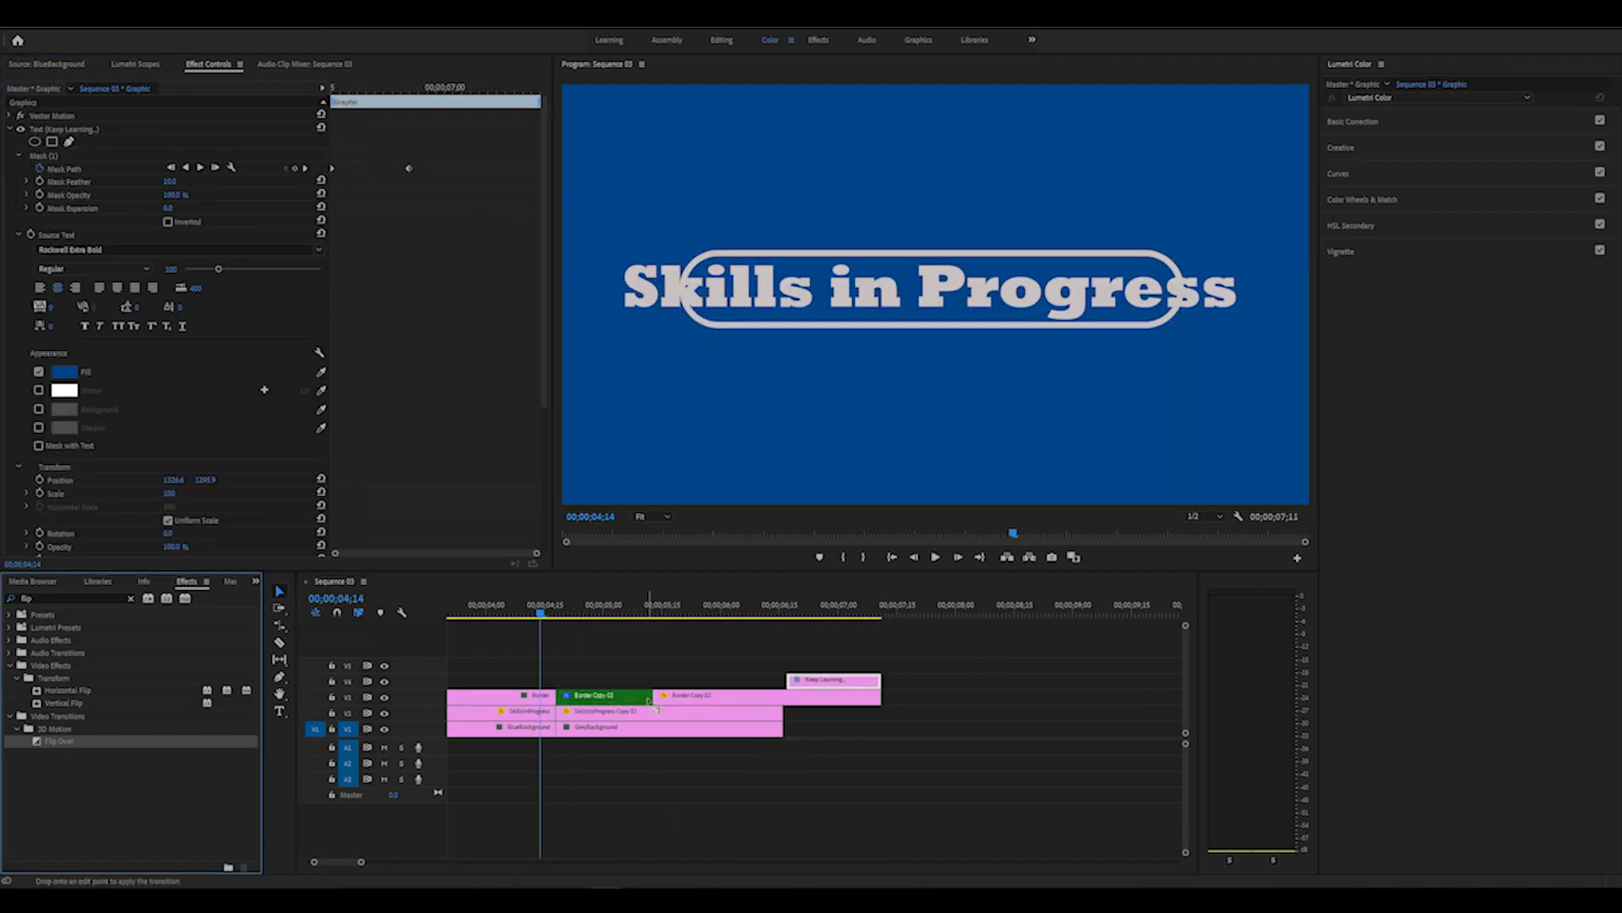
Reapply the Flip Over transition between the border clips on V3 and preview its timing against the clips below
left_click_drag(649, 700, 651, 698)
key("space")
key("space")
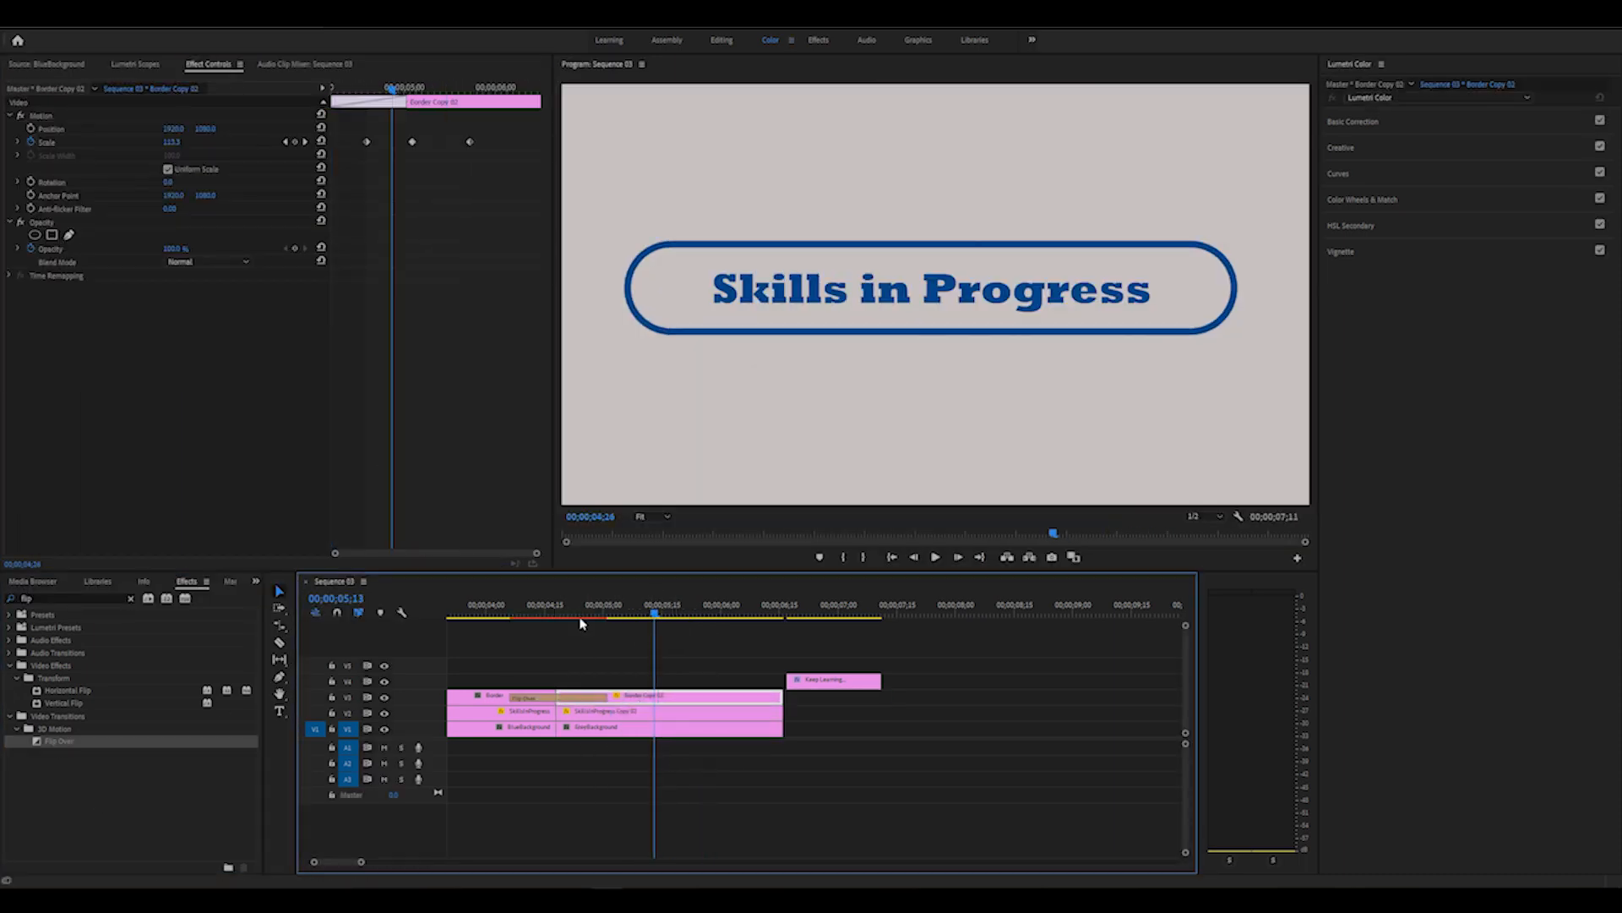
left_click_drag(582, 624, 564, 616)
left_click(574, 699)
left_click(585, 704)
Shift the border clips' cut and Flip Over transition later to start at 00;00;04;18, aligned with the title and background cuts below
left_click(525, 711)
left_click_drag(693, 700, 735, 700)
left_click_drag(361, 862, 324, 862)
left_click(624, 614)
left_click(761, 730)
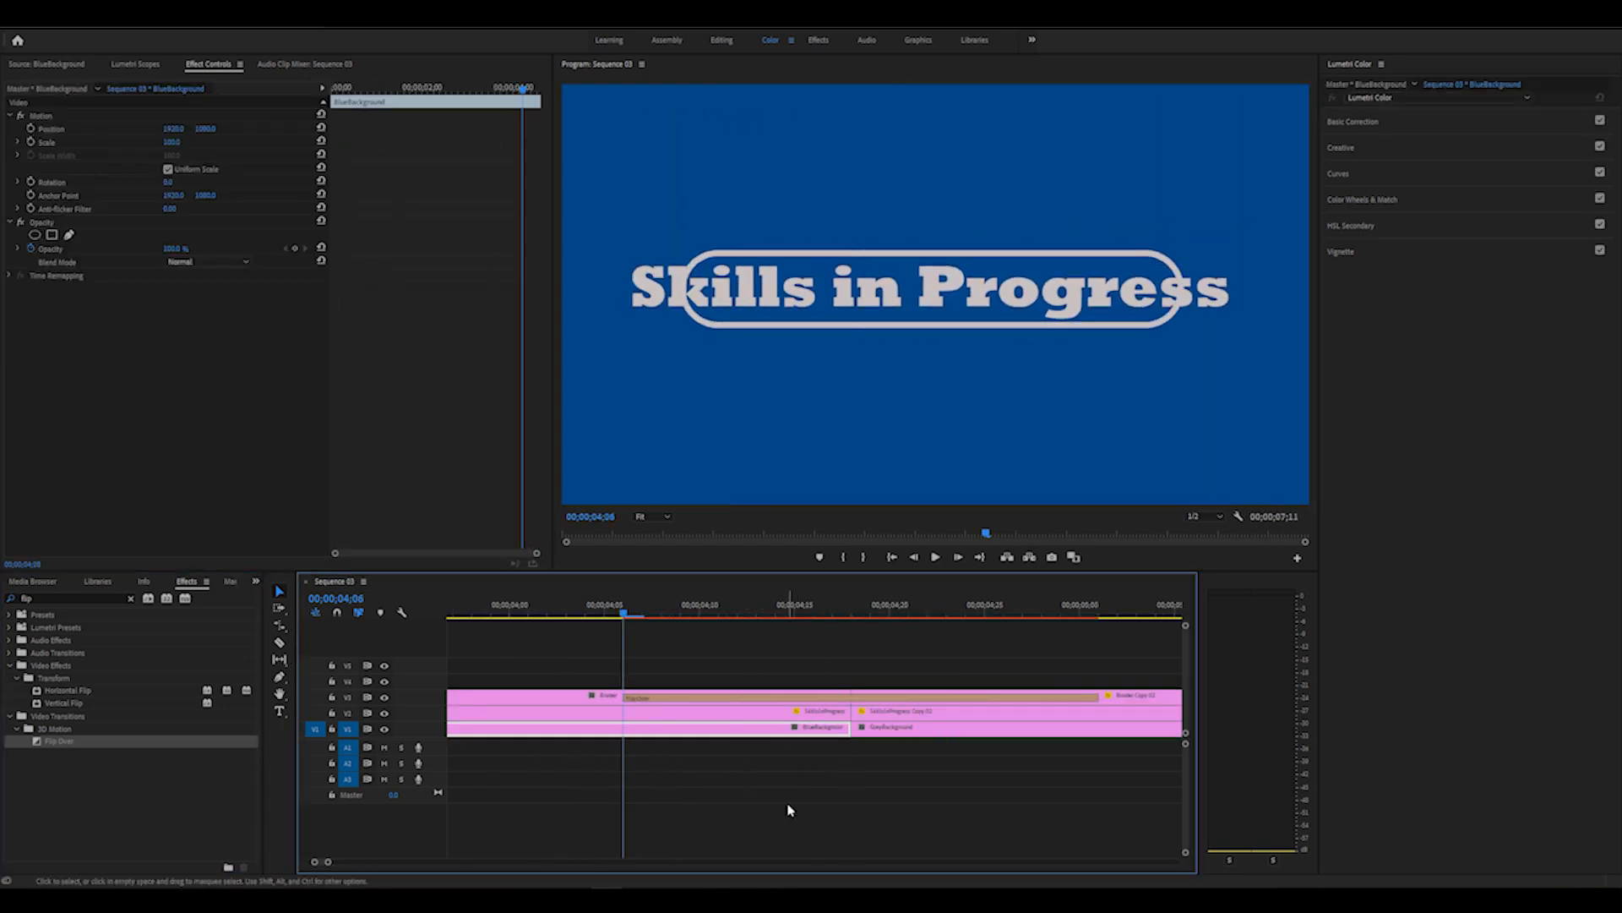
scroll(636, 845, "down", 2)
left_click_drag(463, 698, 690, 699)
left_click_drag(463, 713, 690, 729)
left_click_drag(458, 698, 687, 698)
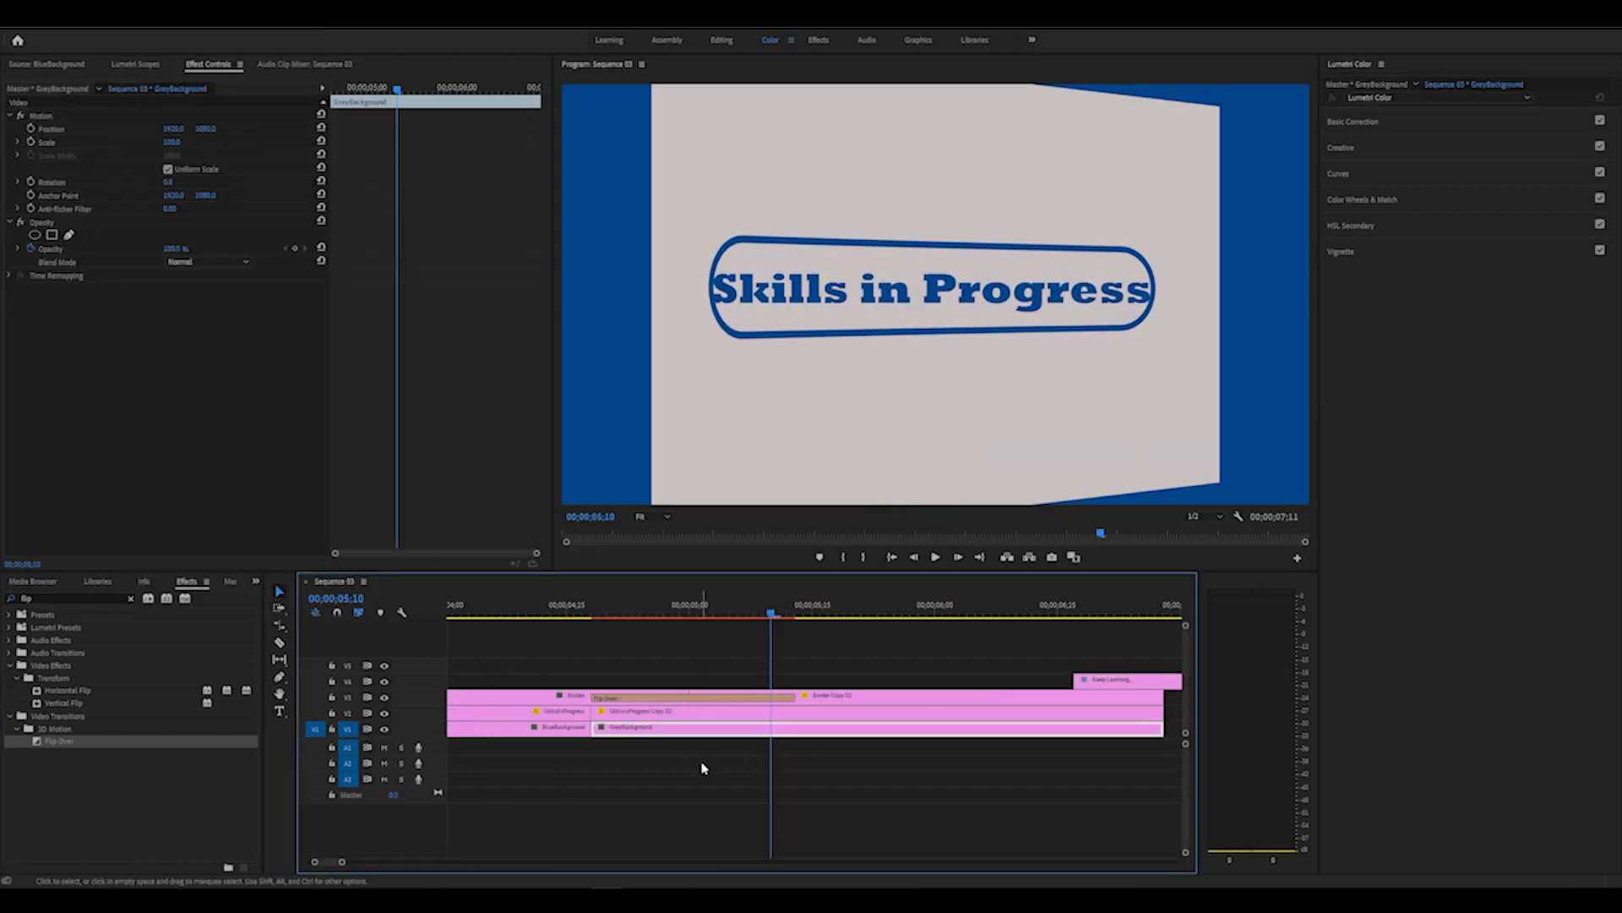
Move the "Keep Learning..." clip on V4 earlier to start at 00;00;06;04, and preview the sequence from the beginning
left_click_drag(609, 625, 967, 614)
left_click(930, 698)
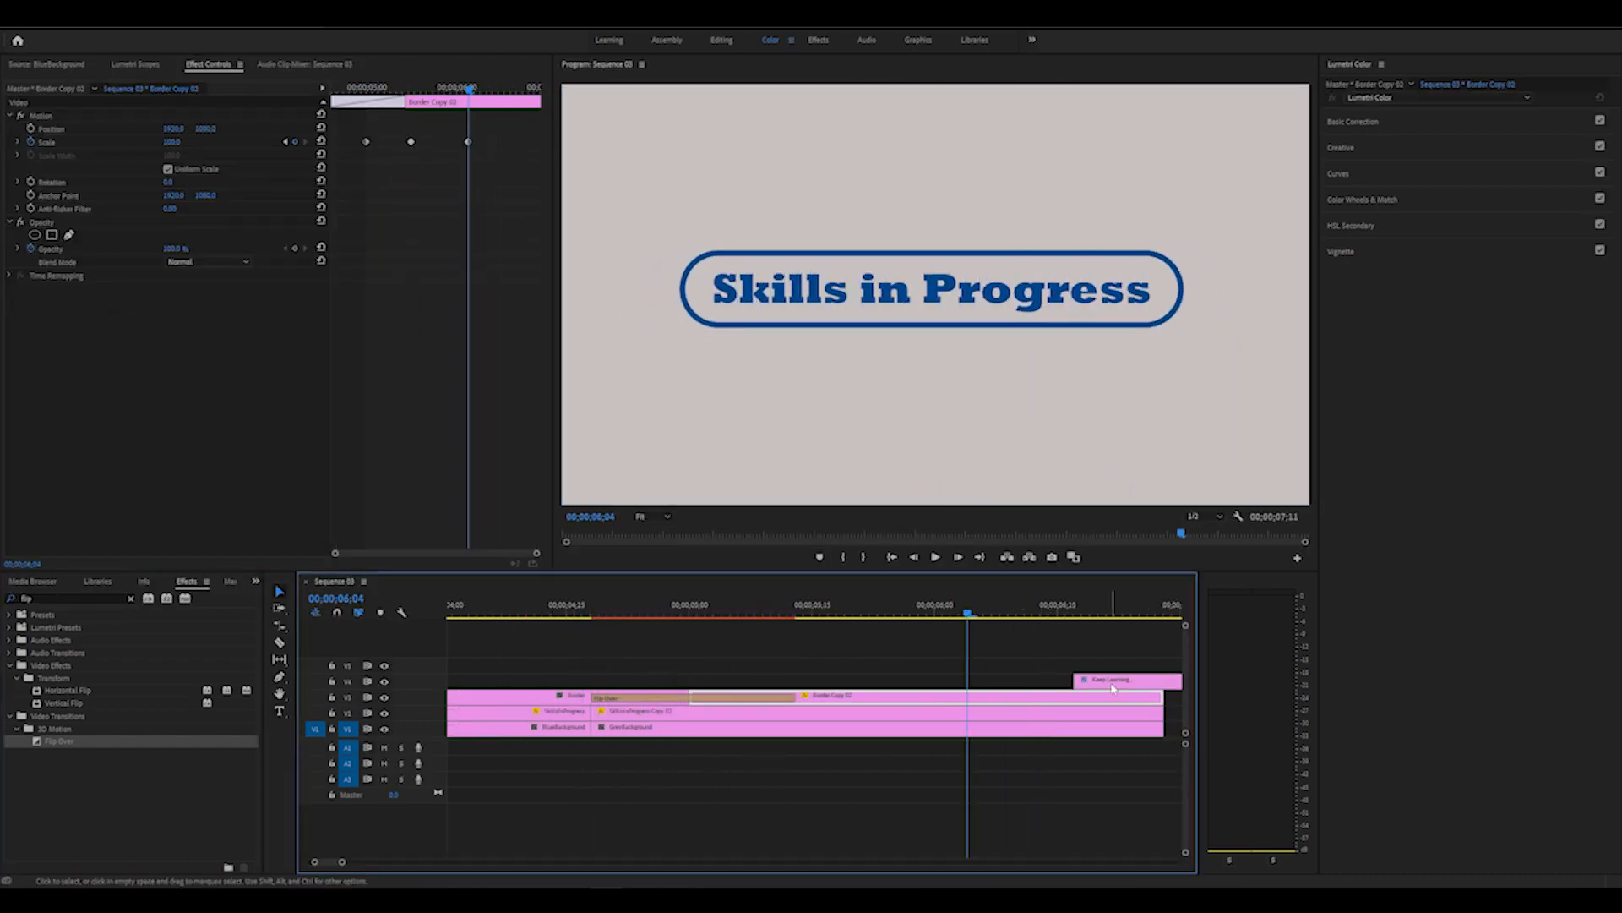
left_click_drag(1120, 681, 1012, 681)
left_click_drag(342, 862, 367, 862)
key("Home")
key("space")
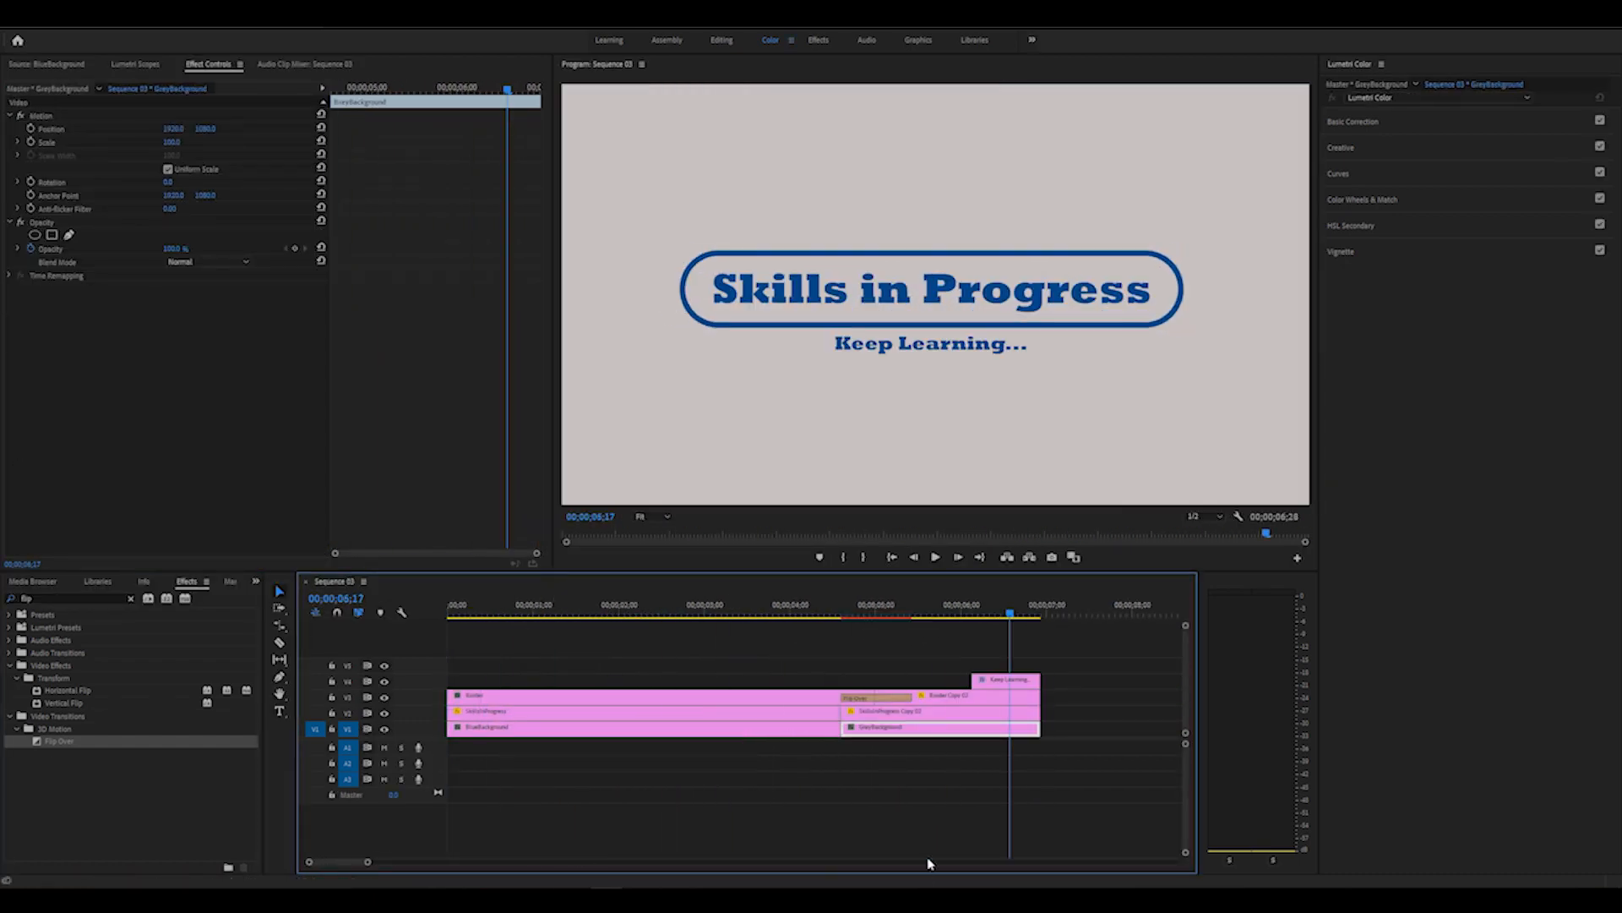
Extend the tagline, border copy, title copy and GreyBackground clips to end together at 00;00;08;00
left_click_drag(927, 862, 845, 676)
left_click_drag(1041, 712, 1056, 695)
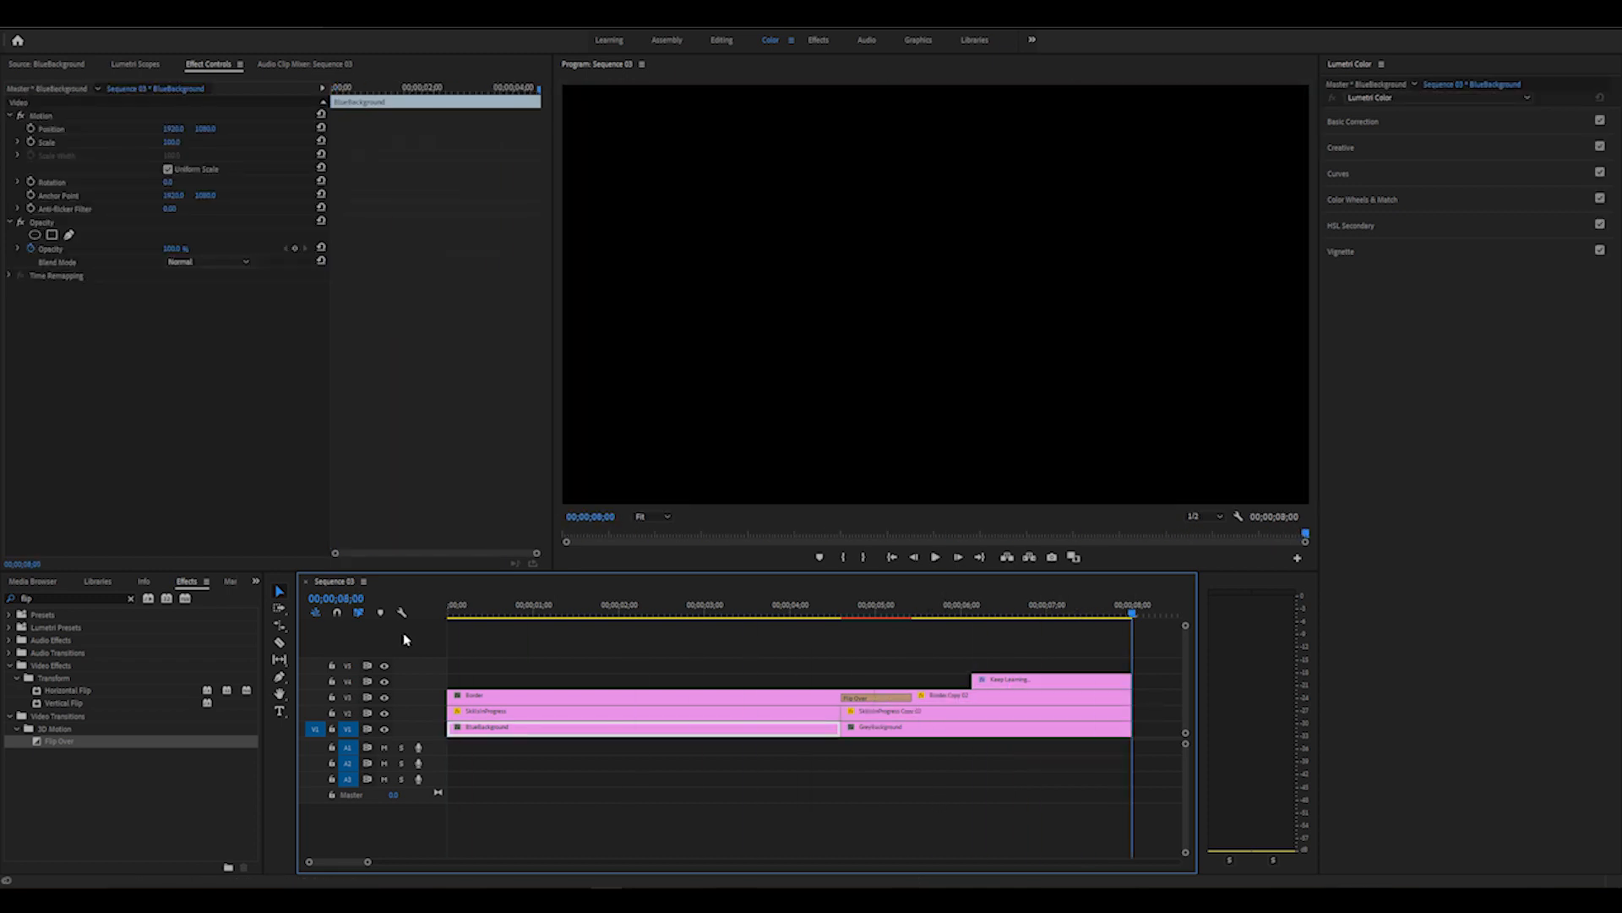
Apply Lumetri vignettes with amount 2.0 to BlueBackground and -2.0 to GreyBackground, and check the tagline against the grey background
left_click_drag(1509, 273, 1553, 273)
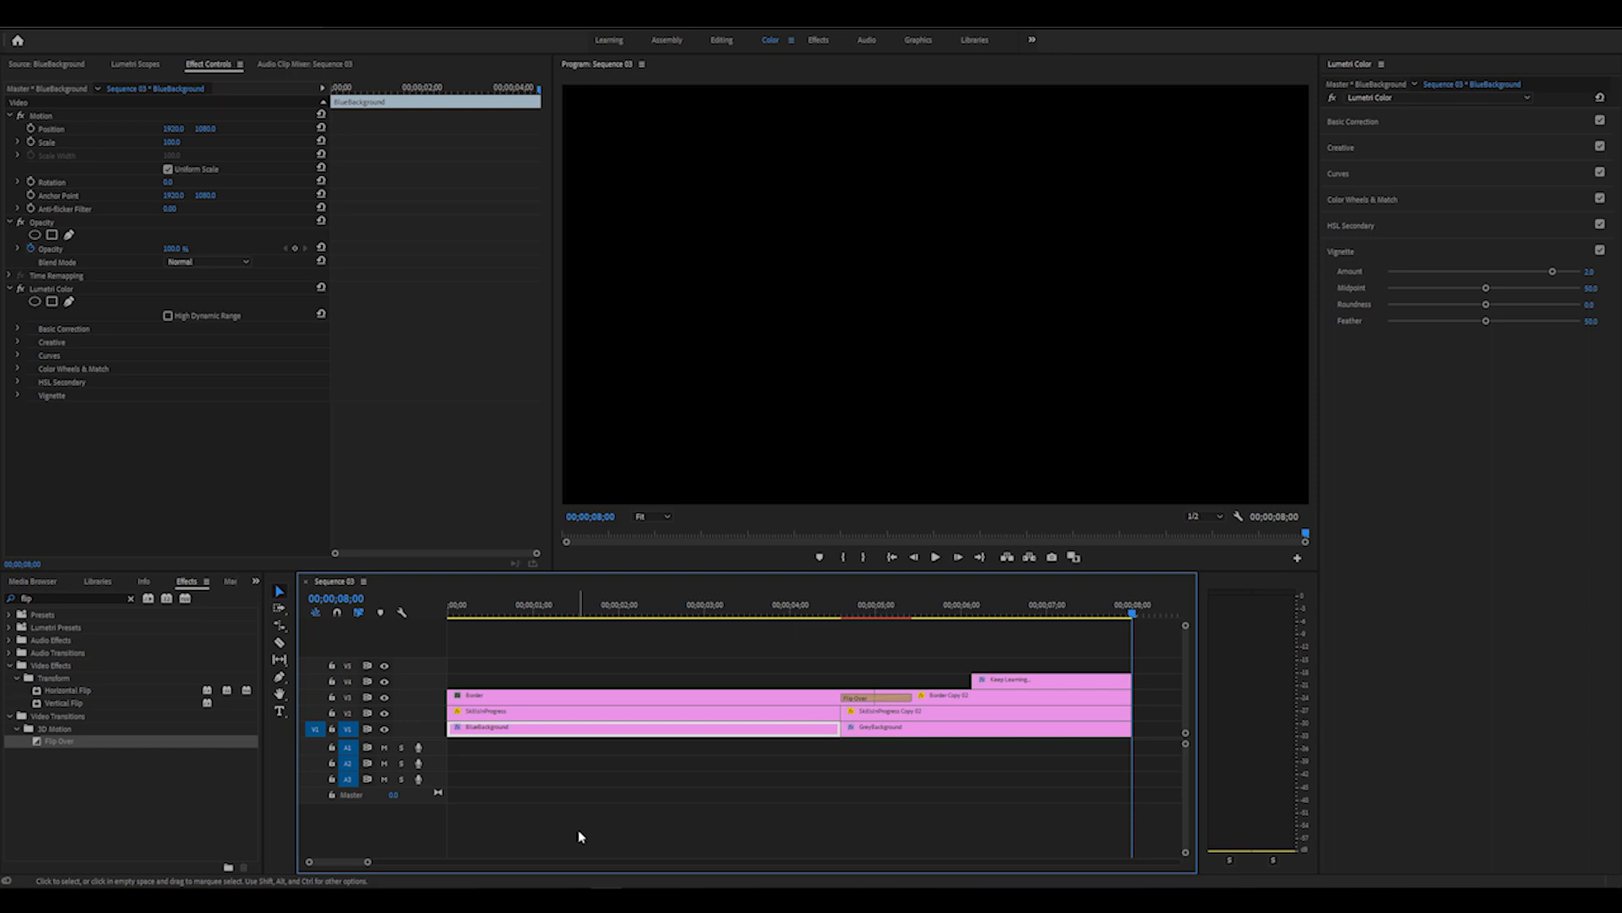
left_click(1022, 623)
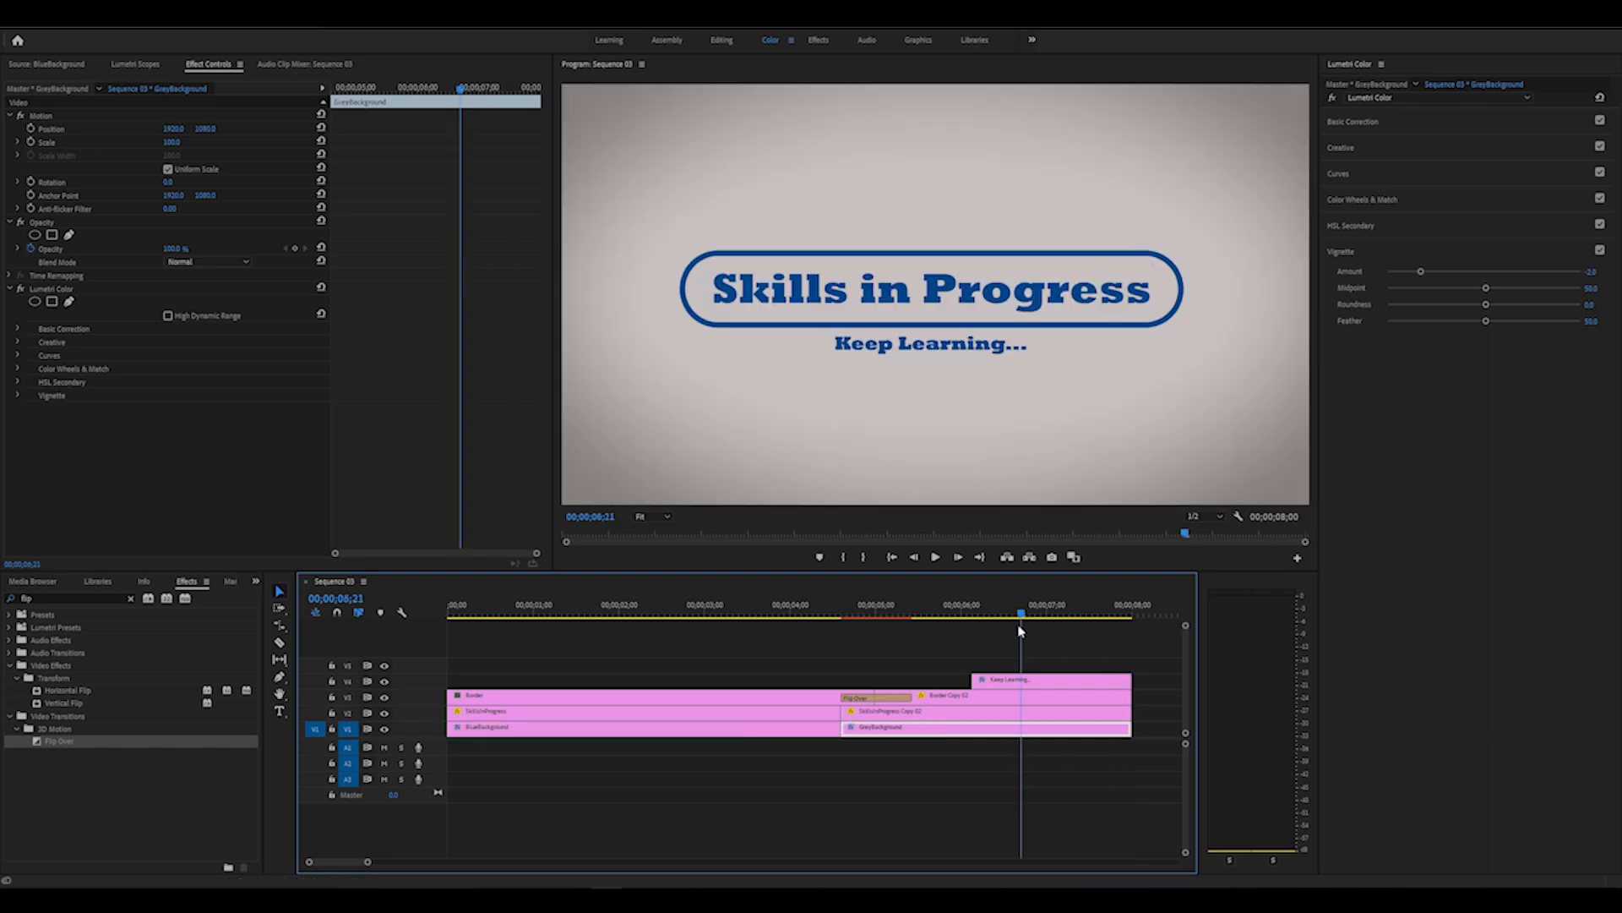
left_click(989, 678)
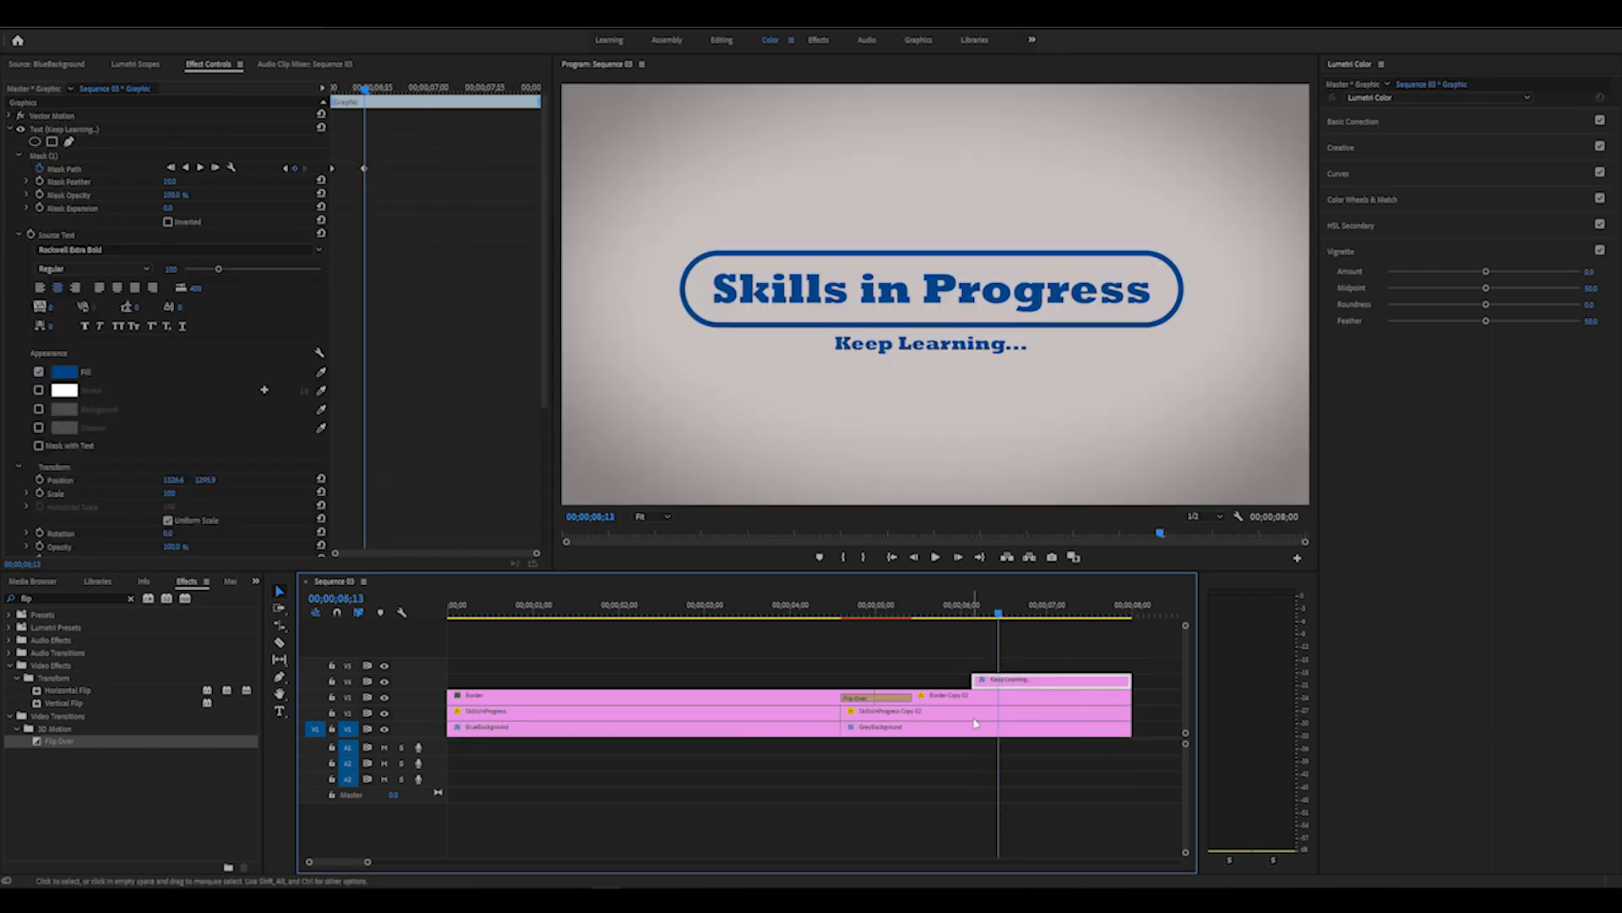
left_click(1019, 696)
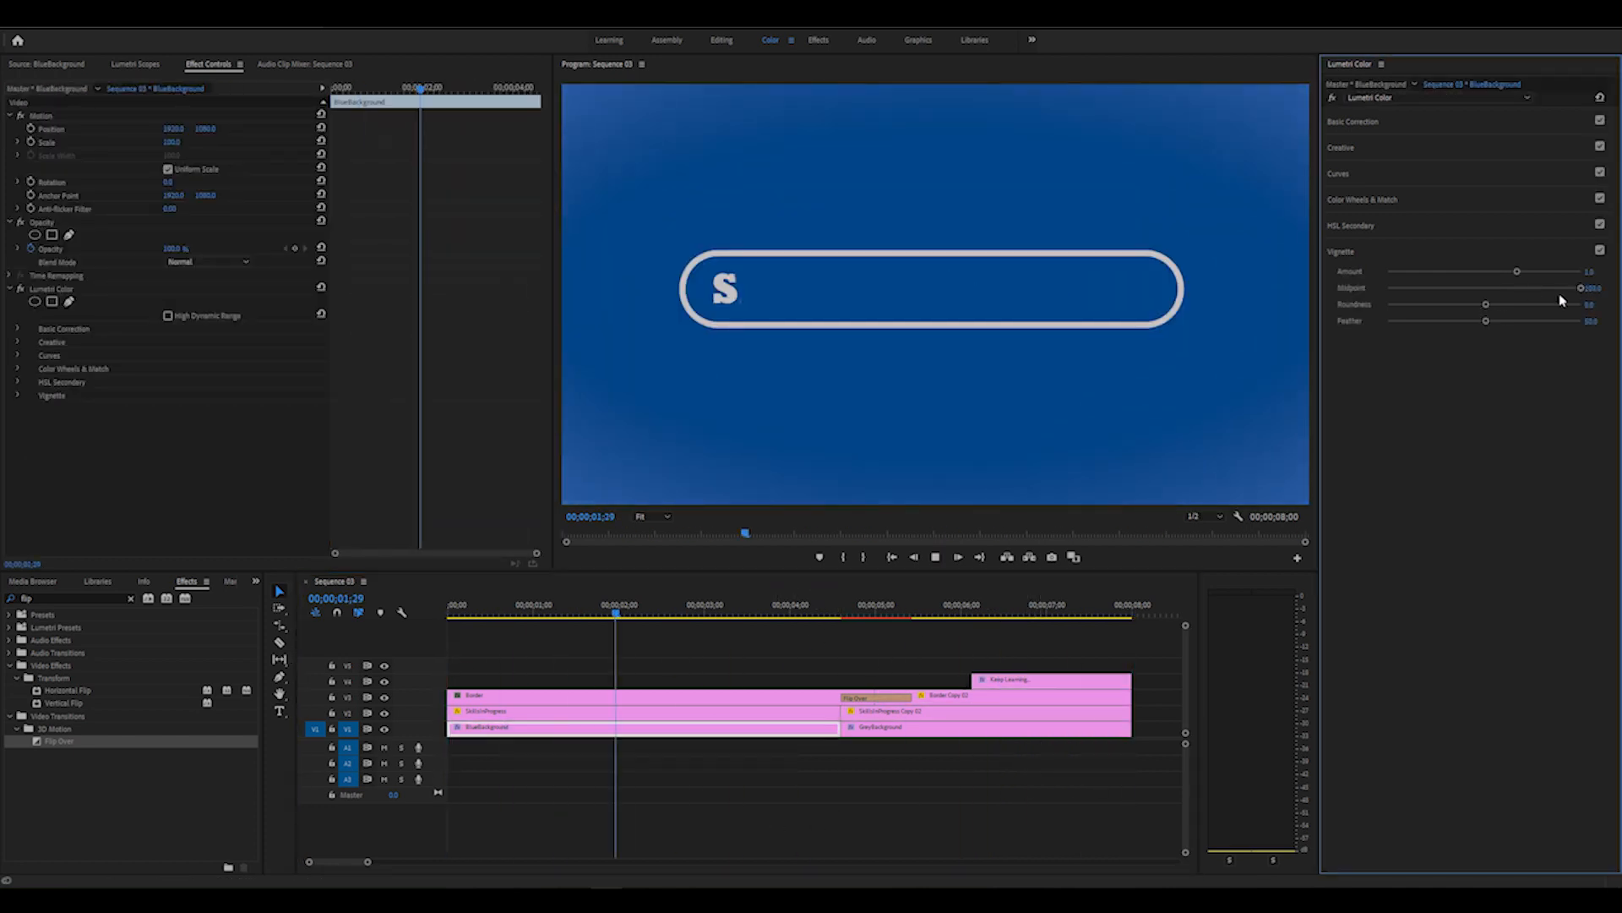
Set the BlueBackground vignette's midpoint to 70 and preview the sequence
key("space")
left_click_drag(1581, 288, 1535, 288)
left_click(1017, 580)
key("space")
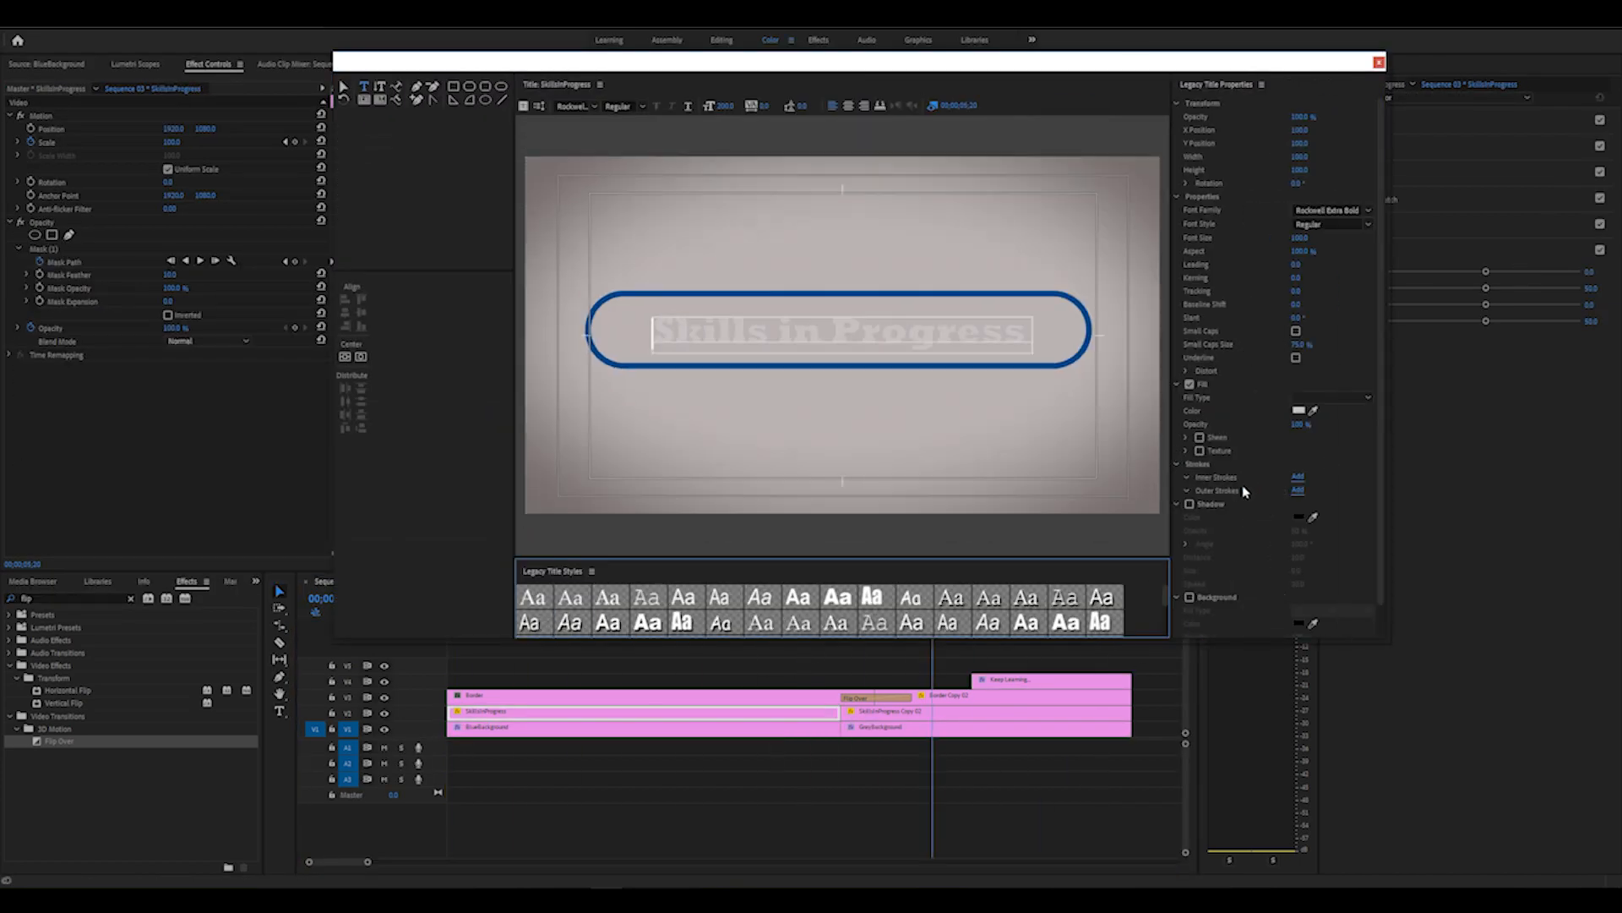
Animate a Gaussian Blur on the closing clips from 00;00;06;11 to 00;00;10;00, and check its keyframes on the border copy
left_click_drag(670, 615, 660, 619)
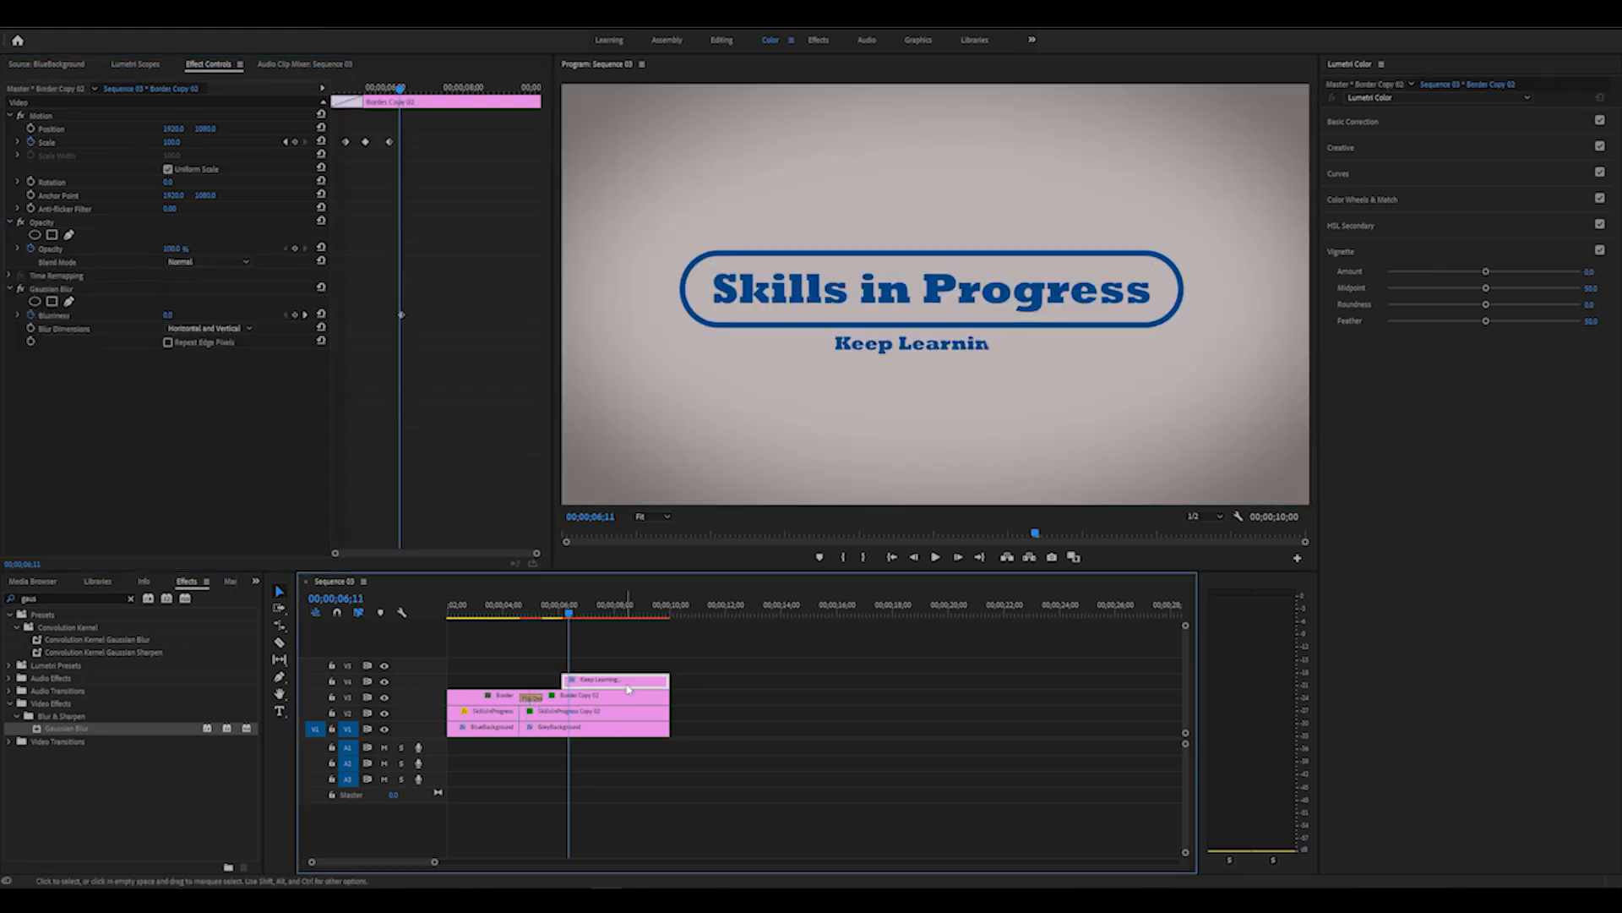
left_click_drag(507, 87, 541, 91)
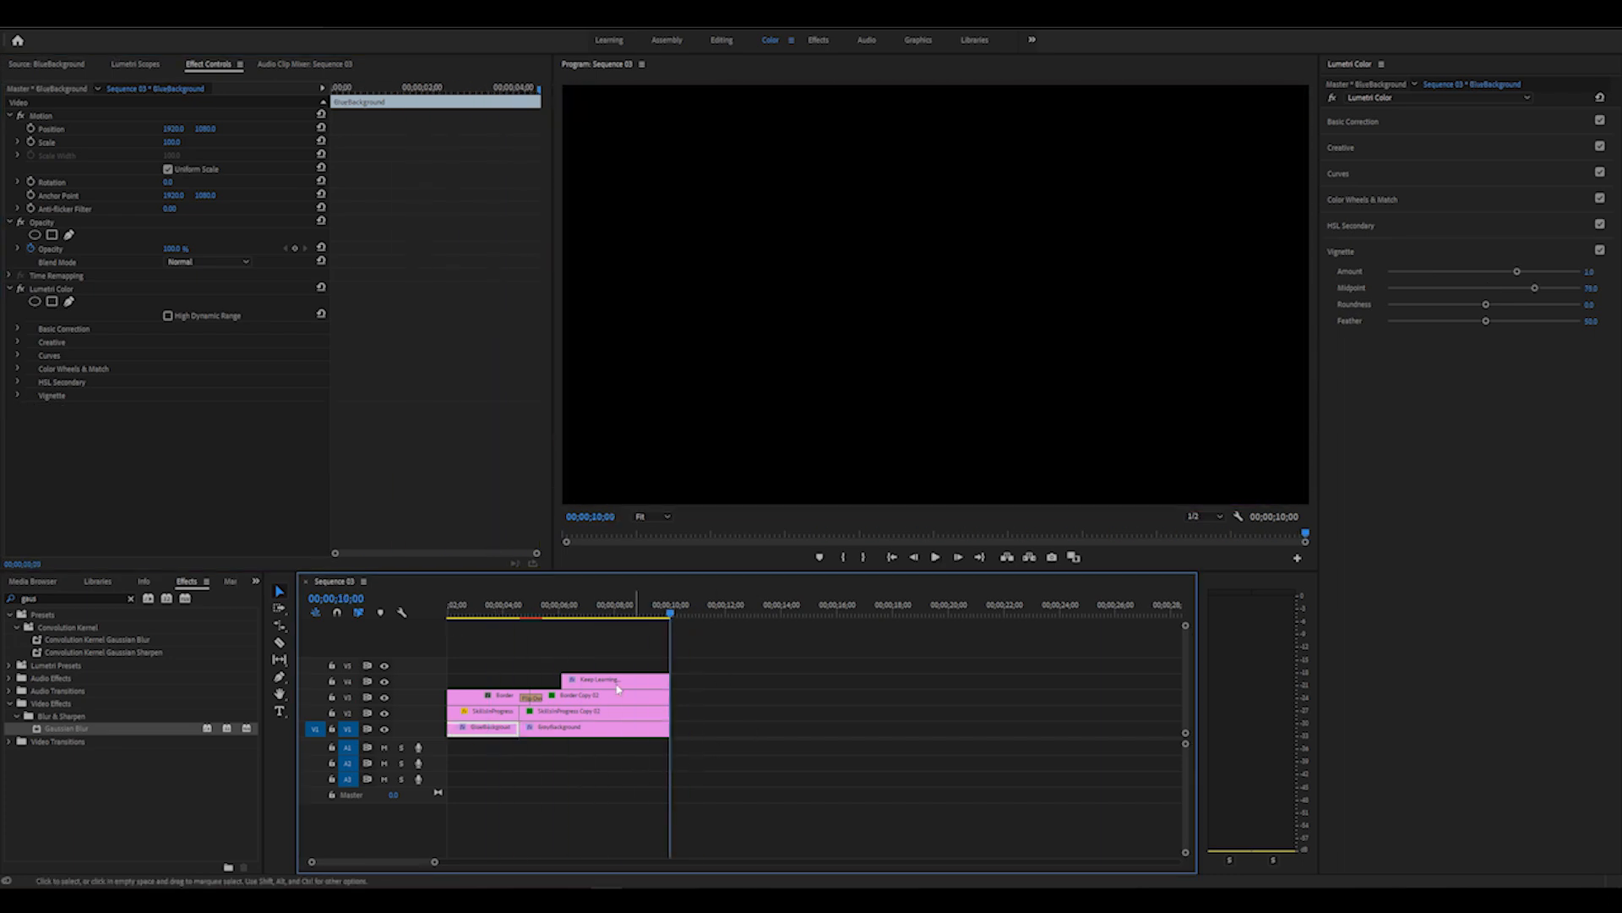
left_click(647, 608)
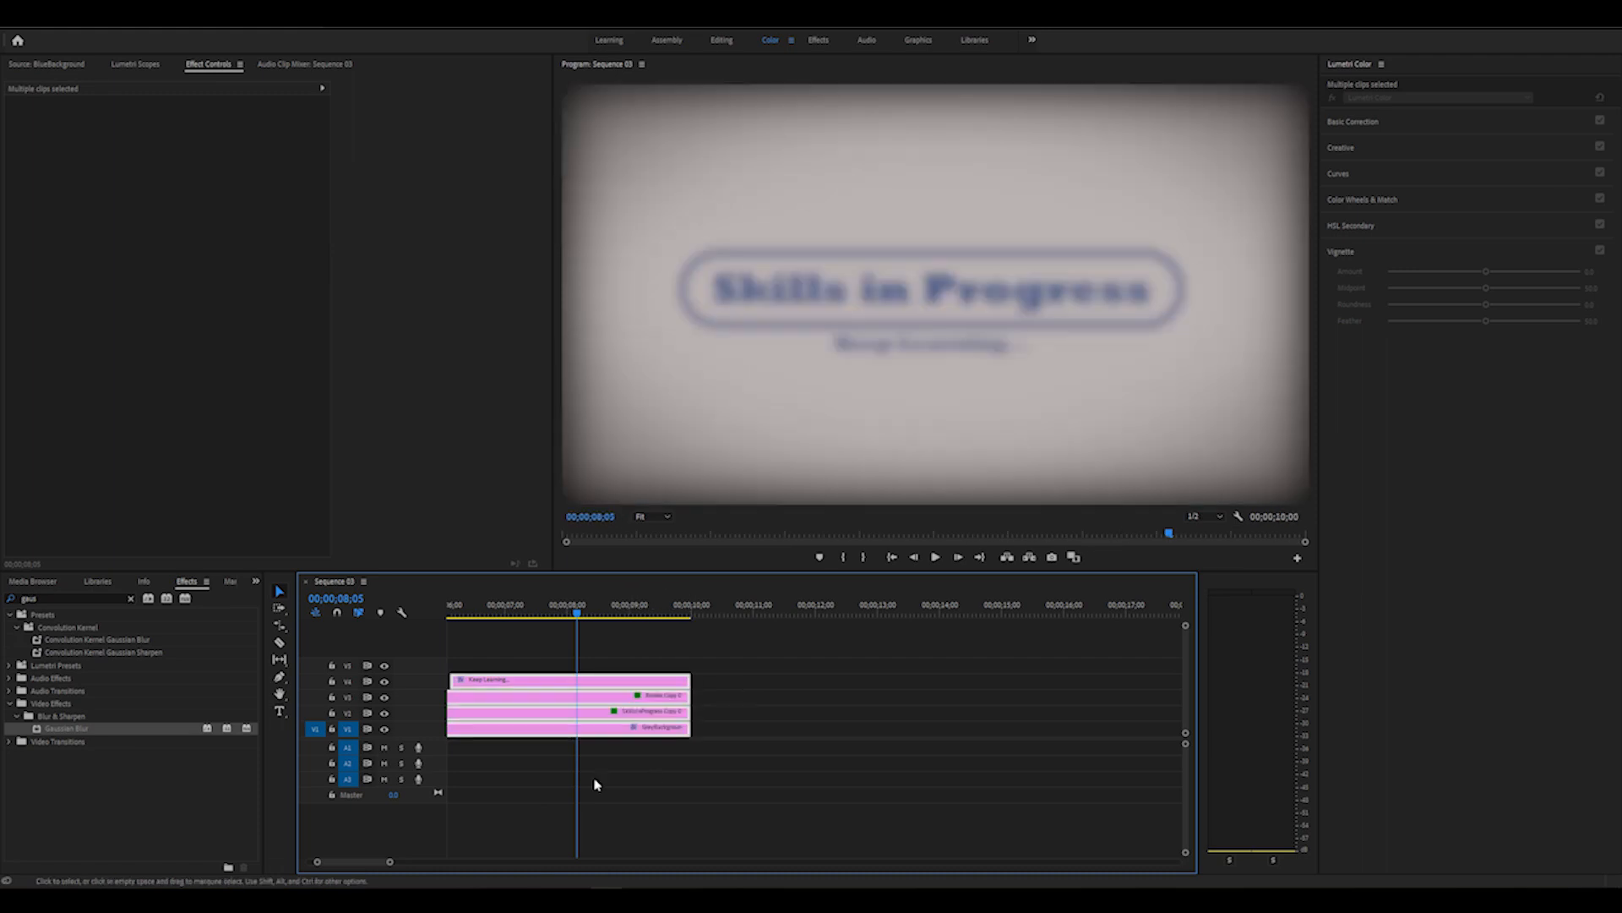
left_click(591, 699)
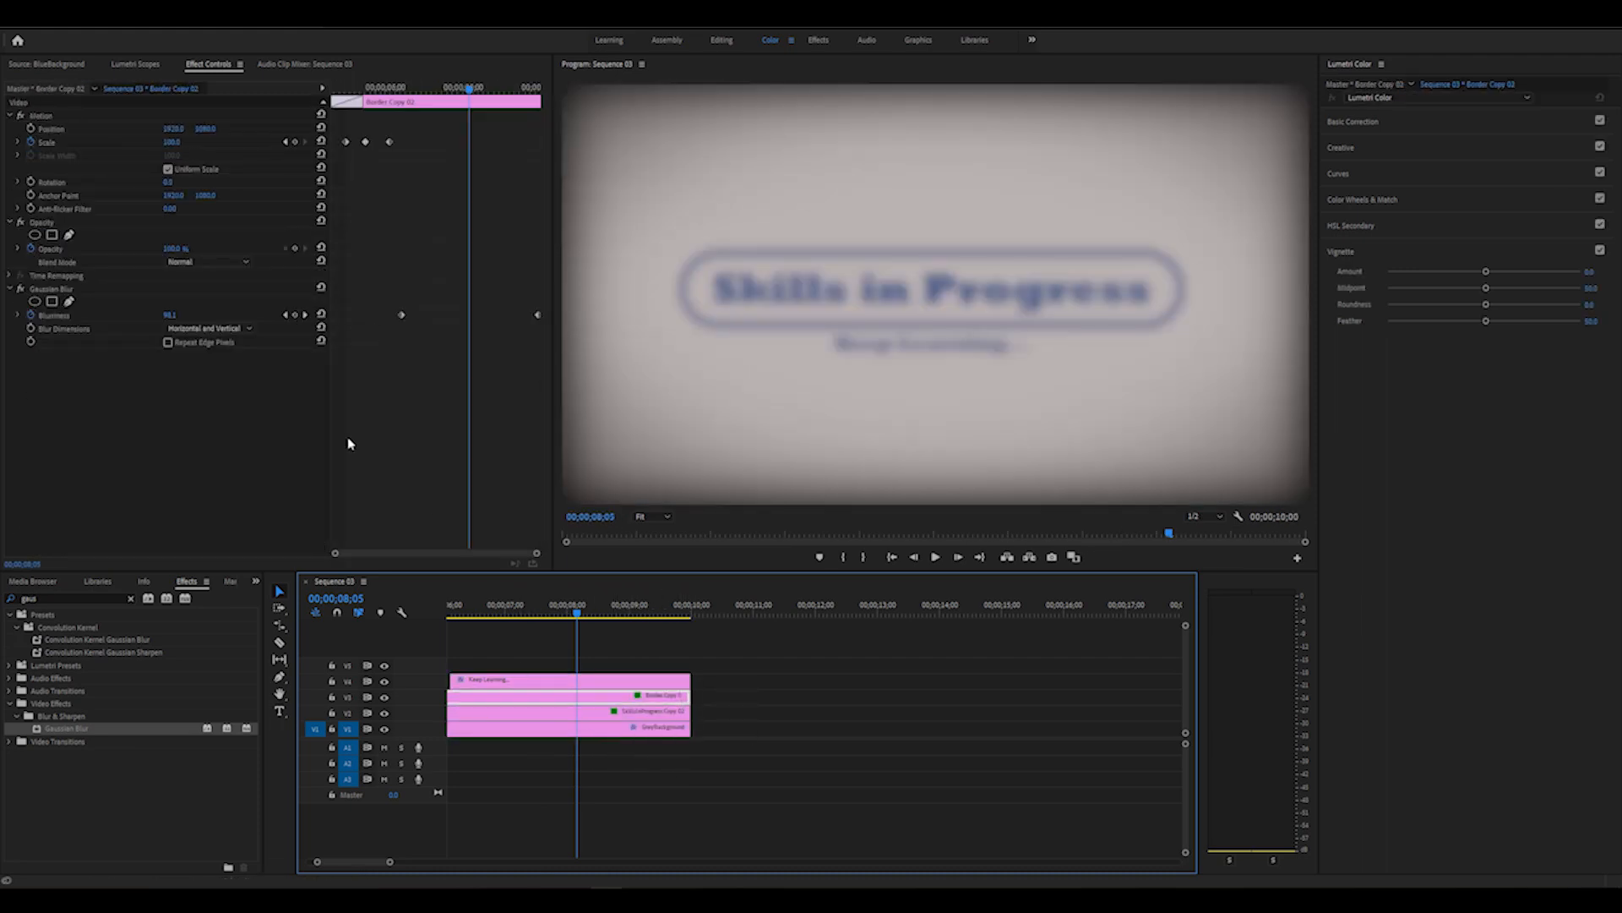